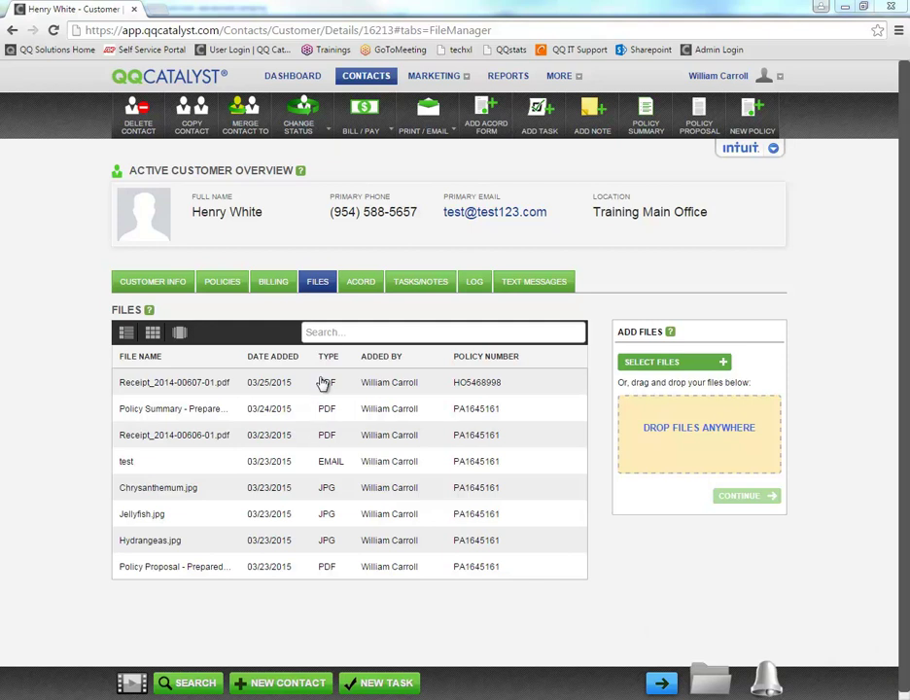
- Queue Desert, Hydrangeas, Jellyfish, John Hancock, Lighthouse and Marilyn Monroe from the Pictures library for upload to the customer's files
click(668, 368)
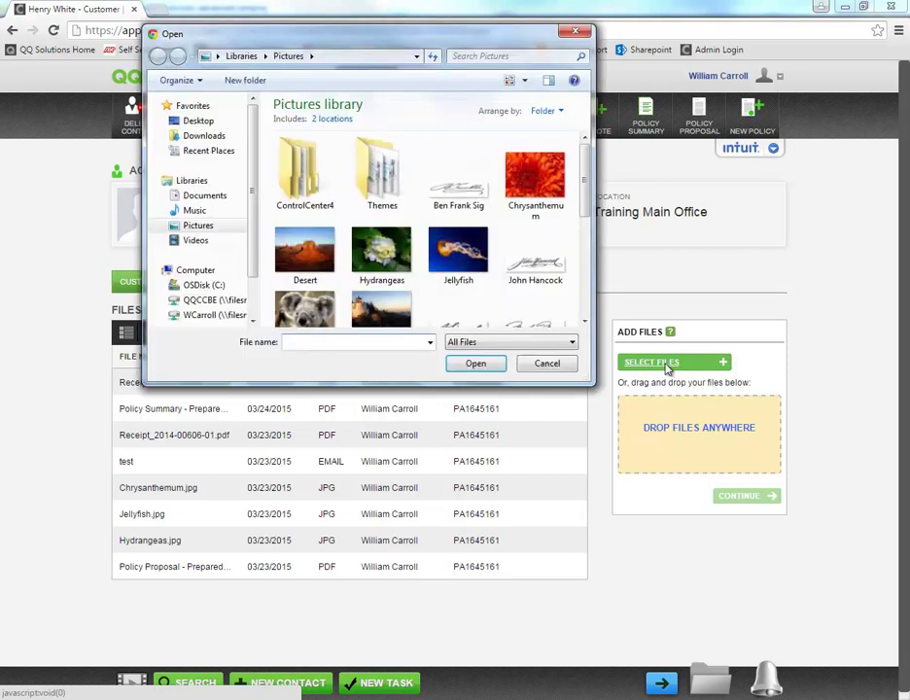
scroll(467, 204, down, 1)
click(465, 199)
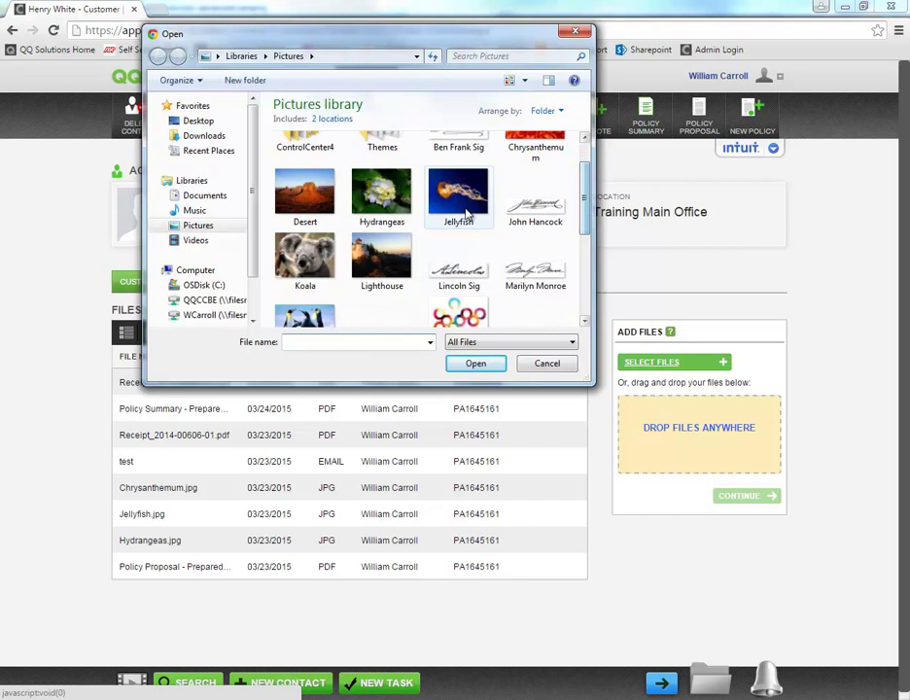
ctrl+click(395, 206)
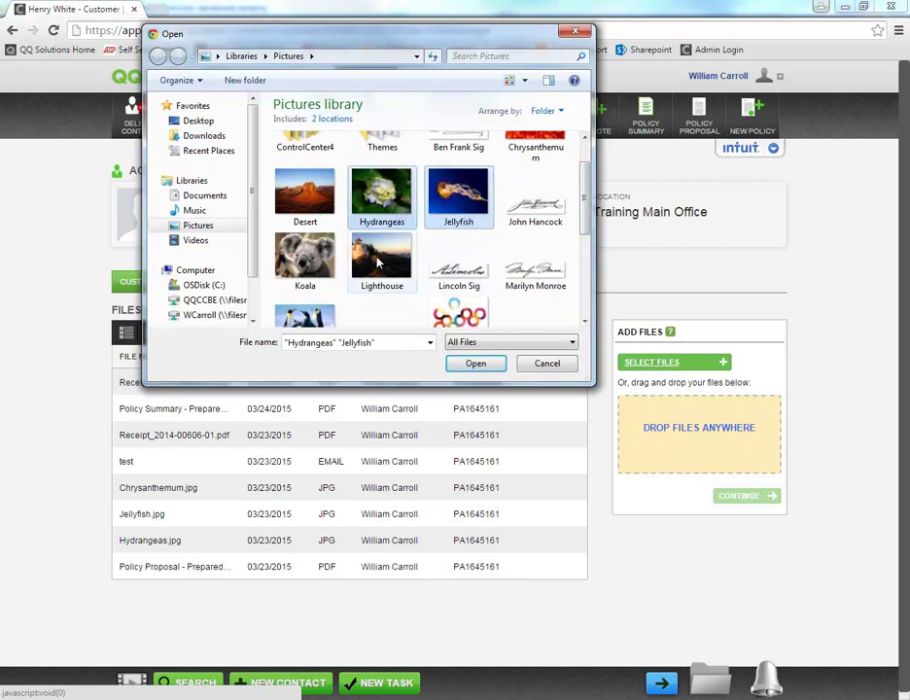
ctrl+click(381, 257)
ctrl+click(550, 204)
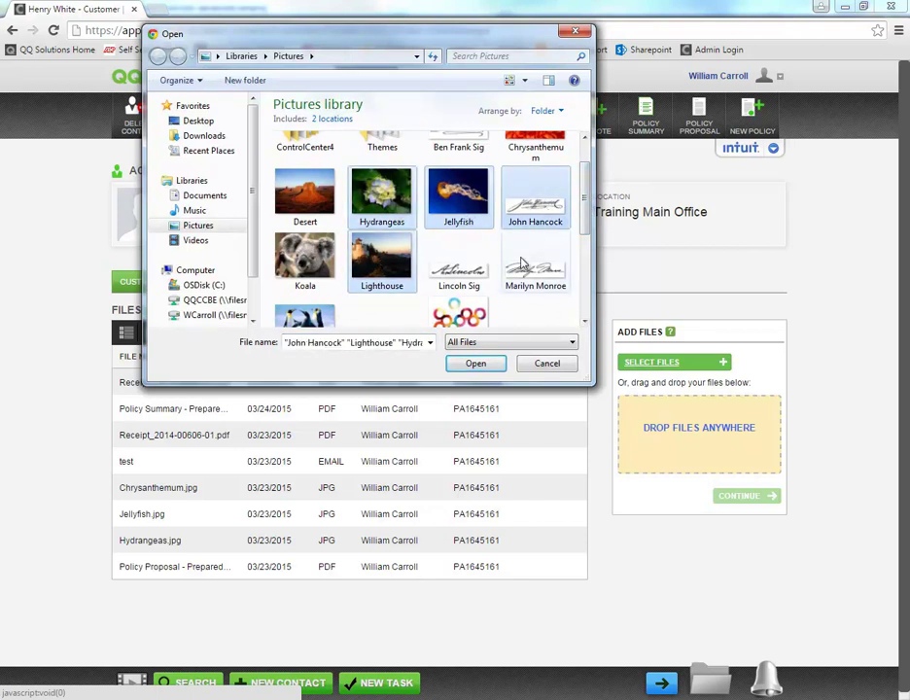
ctrl+click(535, 265)
ctrl+click(315, 211)
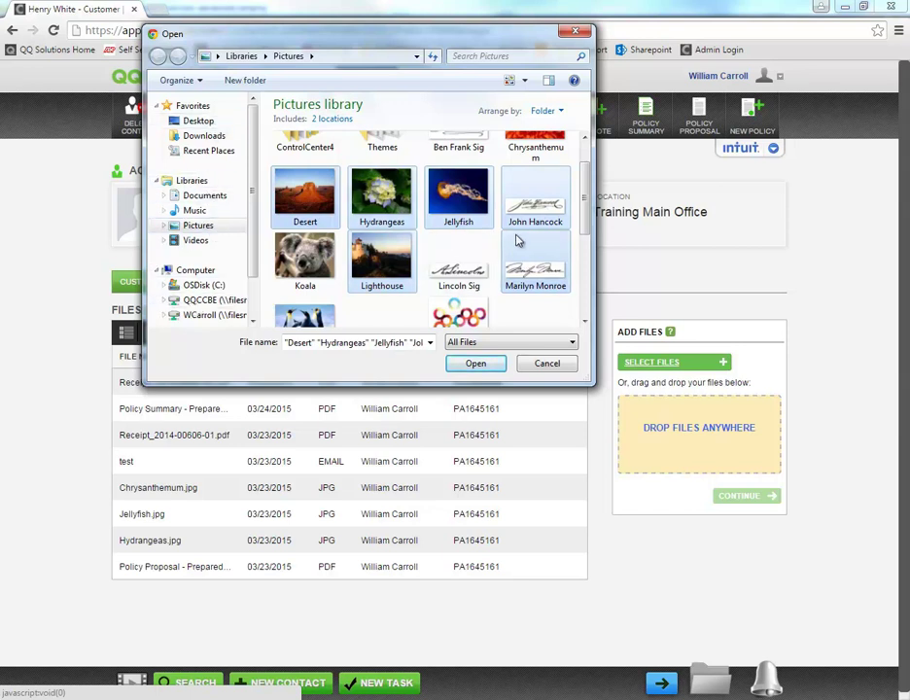
click(475, 364)
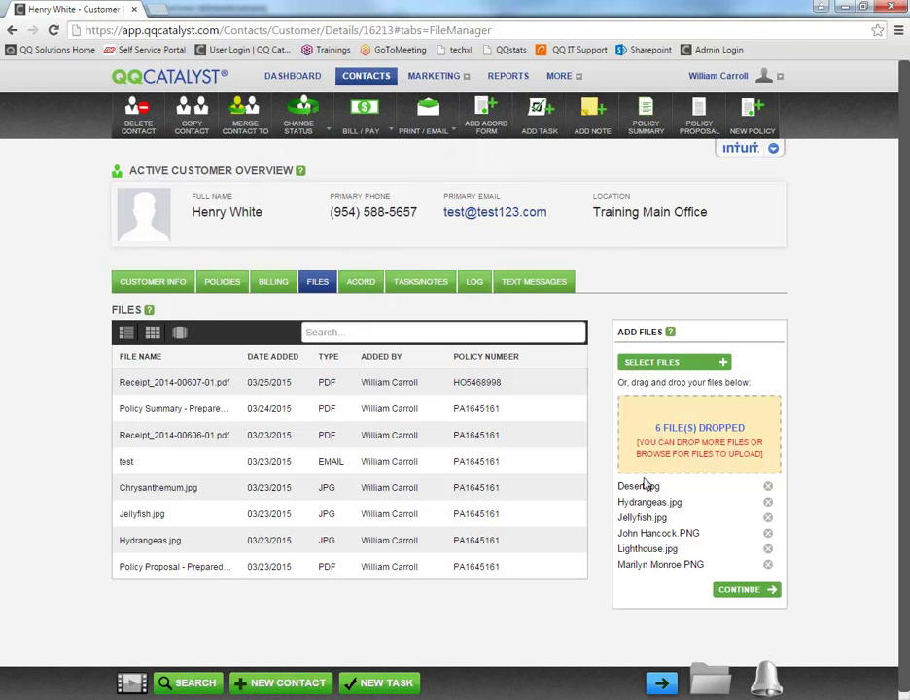
- Browse the Pictures library again and add another copy of John Hancock.PNG to the upload queue
click(655, 367)
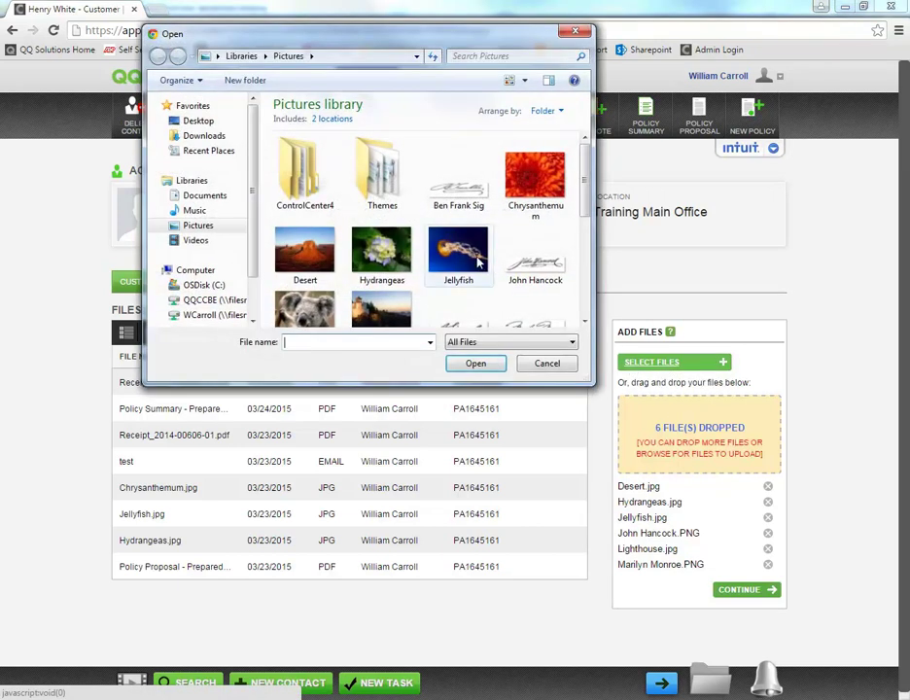
click(458, 251)
click(535, 257)
drag(535, 258, 465, 472)
- Add Chrysanthemum, Jellyfish, Ben Frank Sig, Lincoln Sig and Marilyn Monroe from the Pictures library to the upload queue
click(535, 185)
ctrl+click(458, 251)
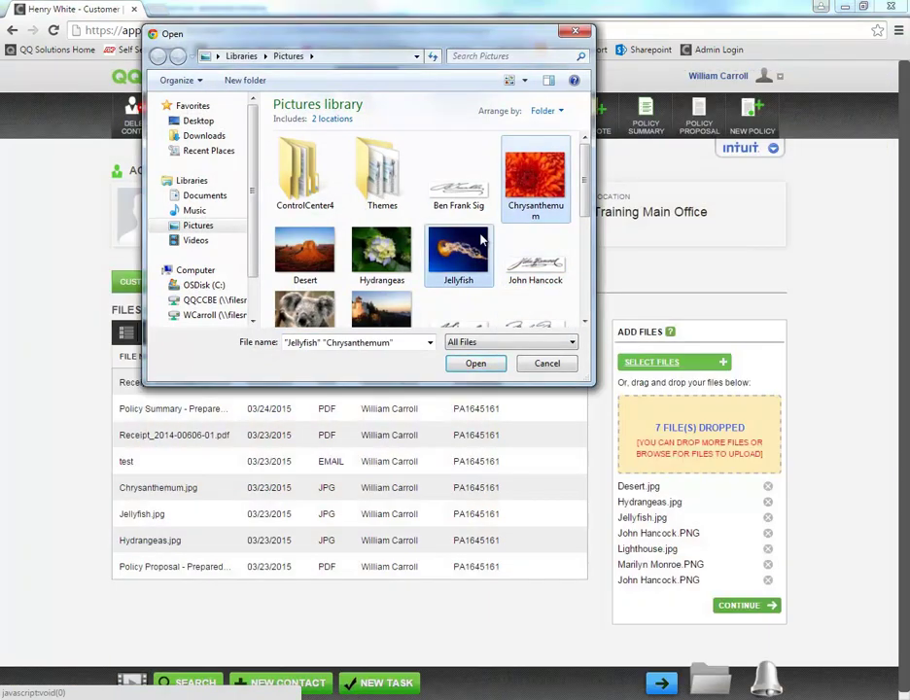
ctrl+click(458, 180)
ctrl+click(458, 310)
ctrl+click(535, 296)
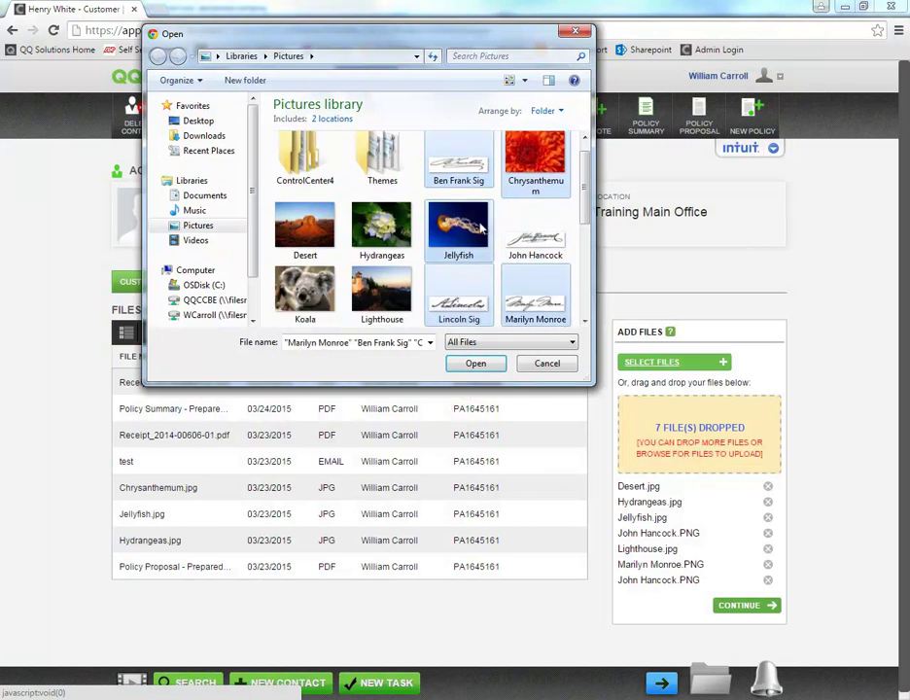
drag(464, 175, 567, 465)
click(485, 368)
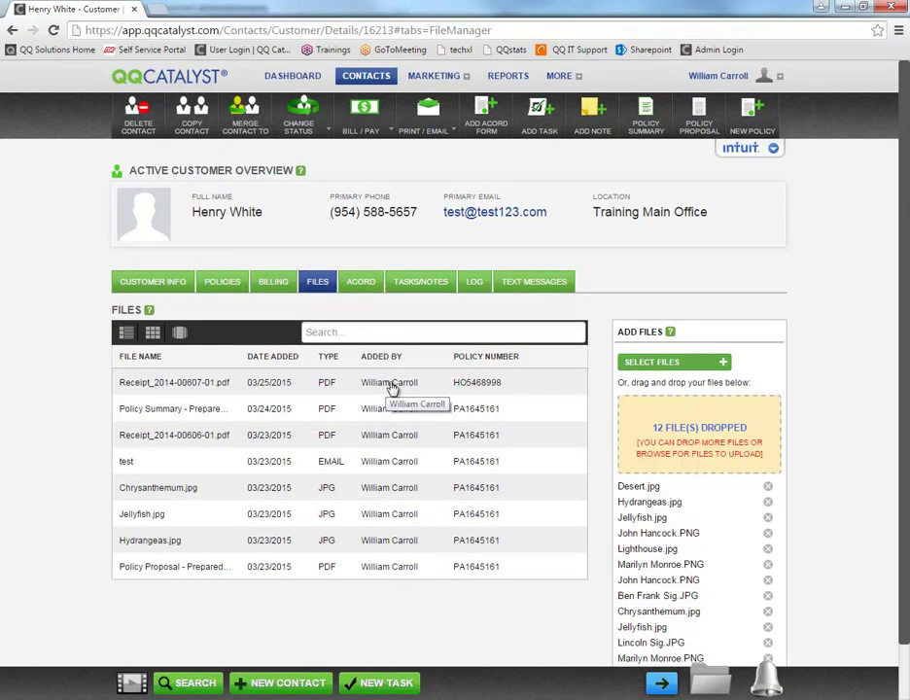
- Shrink the browser window to expose the desktop and add the QQ Cloud Connect Word document to the upload queue
click(864, 8)
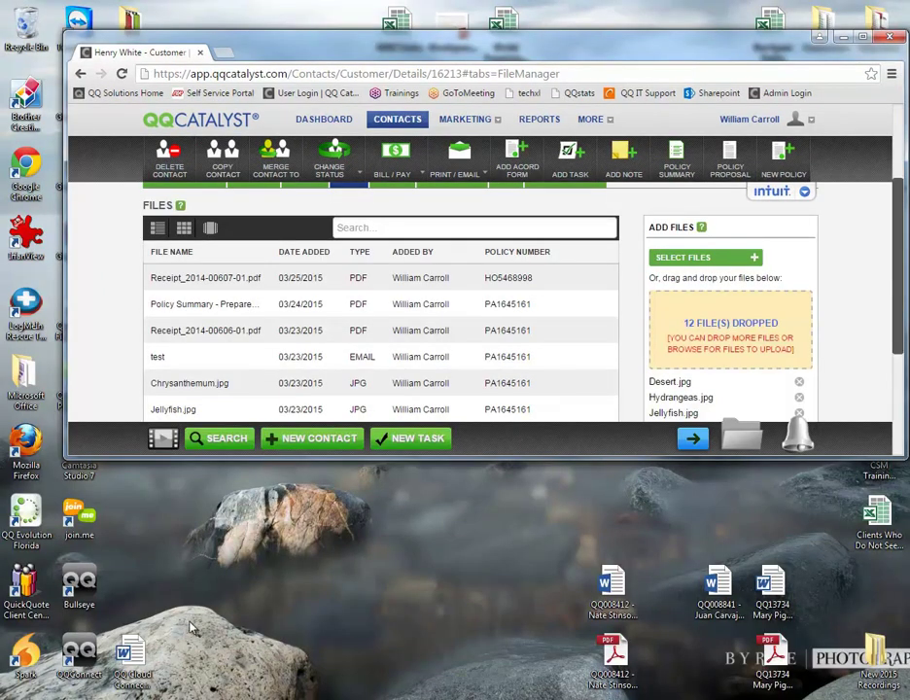
click(128, 651)
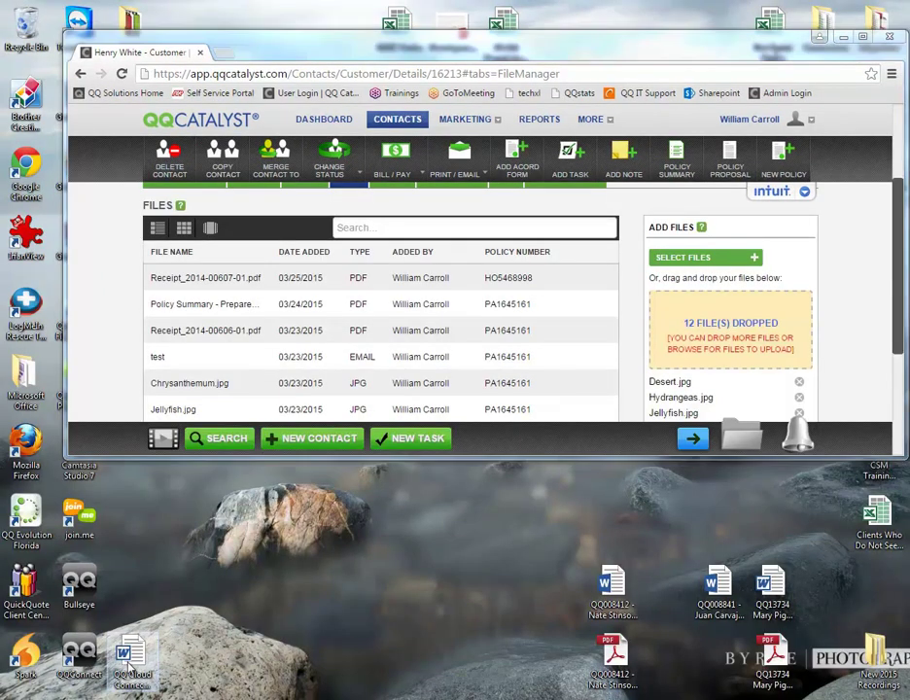
drag(128, 652, 388, 276)
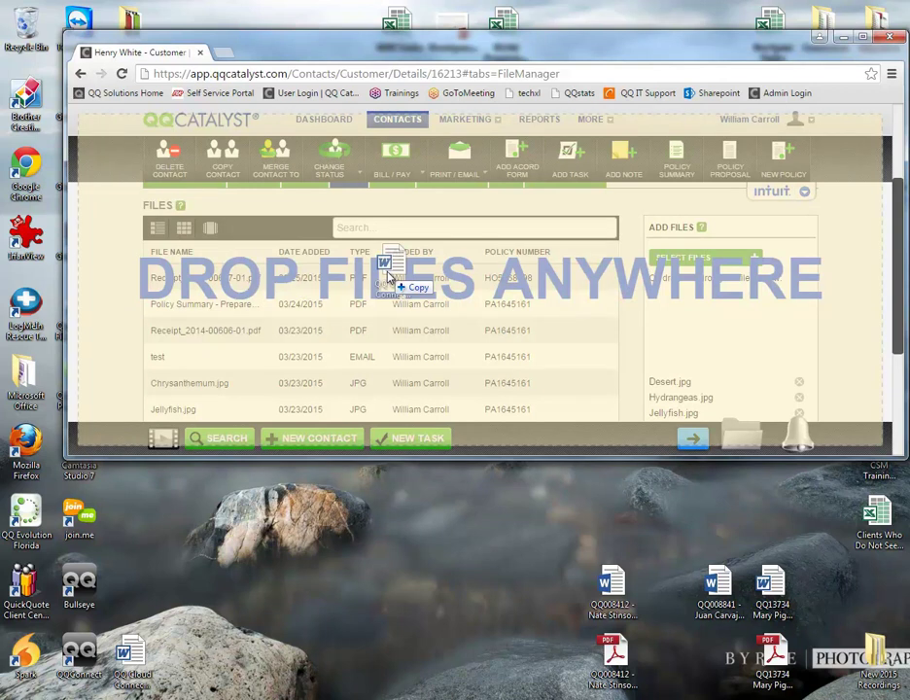
drag(389, 277, 387, 275)
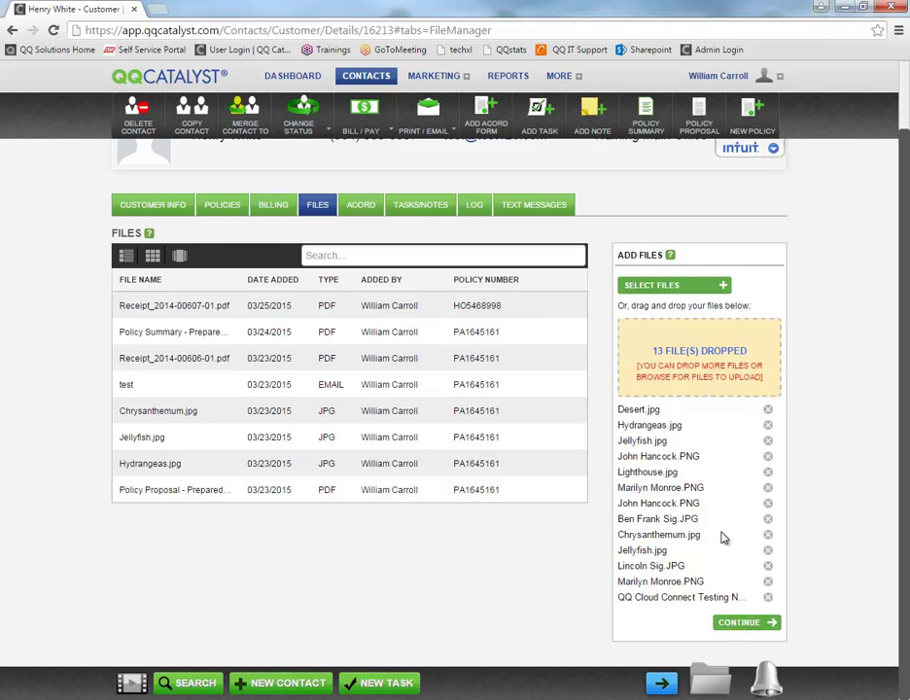
- Remove both Jellyfish and both John Hancock entries, Lighthouse, the first Marilyn Monroe, Chrysanthemum and Lincoln Sig from the upload queue
click(769, 442)
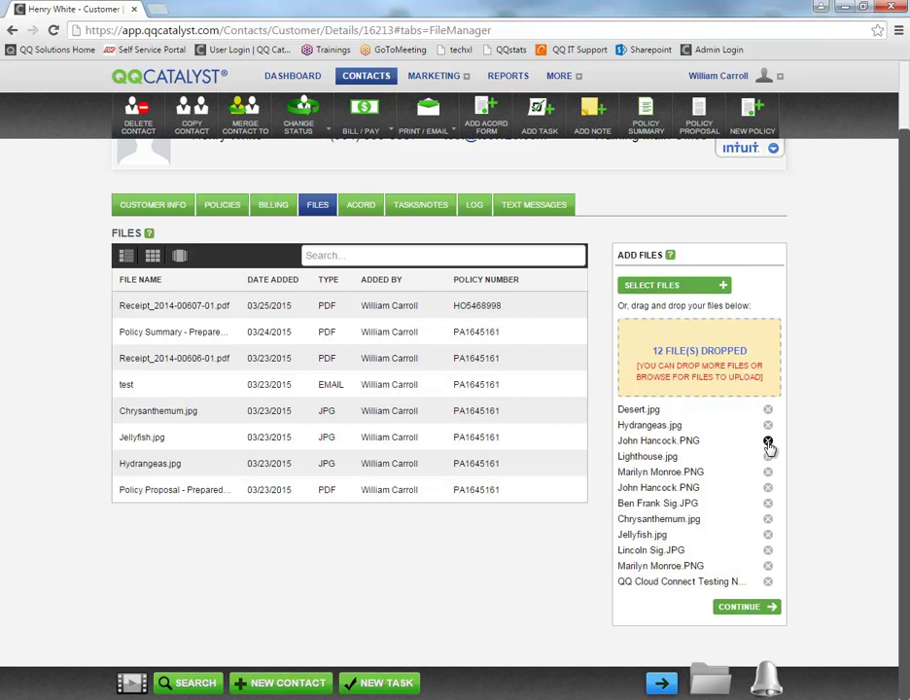
click(768, 442)
click(769, 443)
click(769, 442)
click(769, 443)
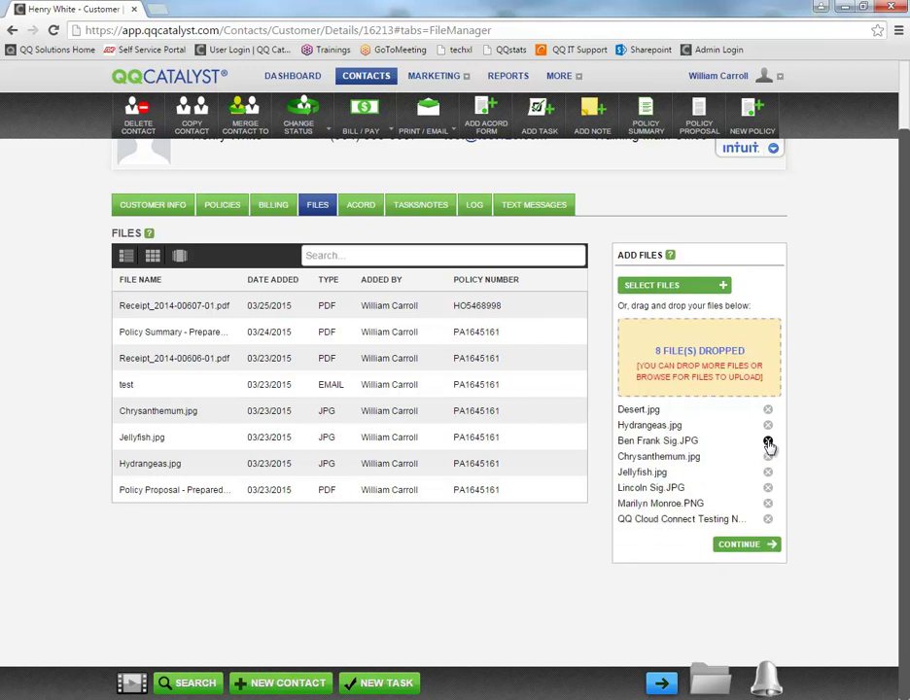
click(769, 457)
click(768, 458)
click(769, 457)
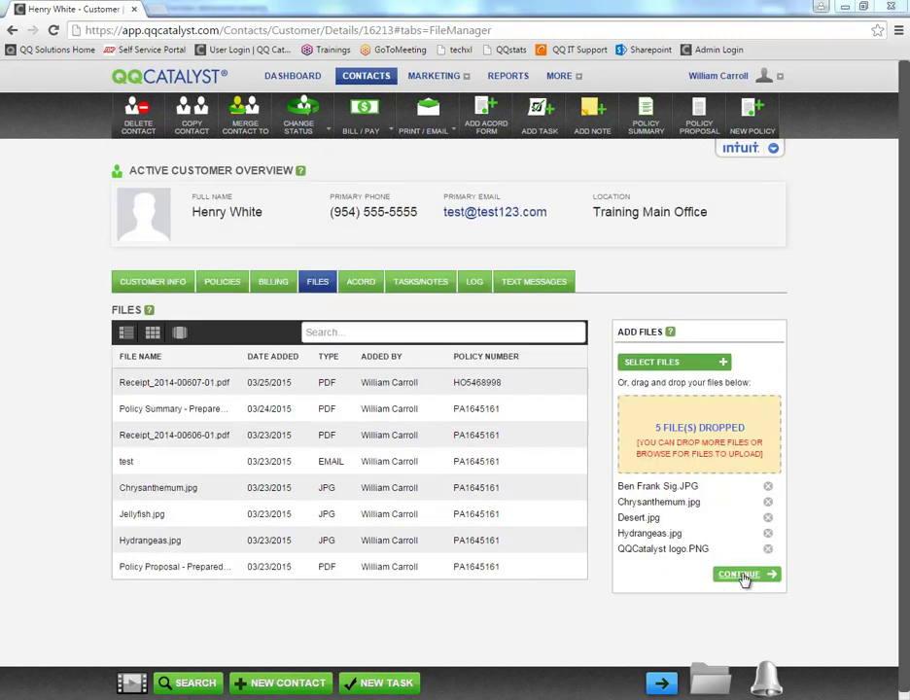
- Upload the queued files and finish without associating further information with them
click(745, 577)
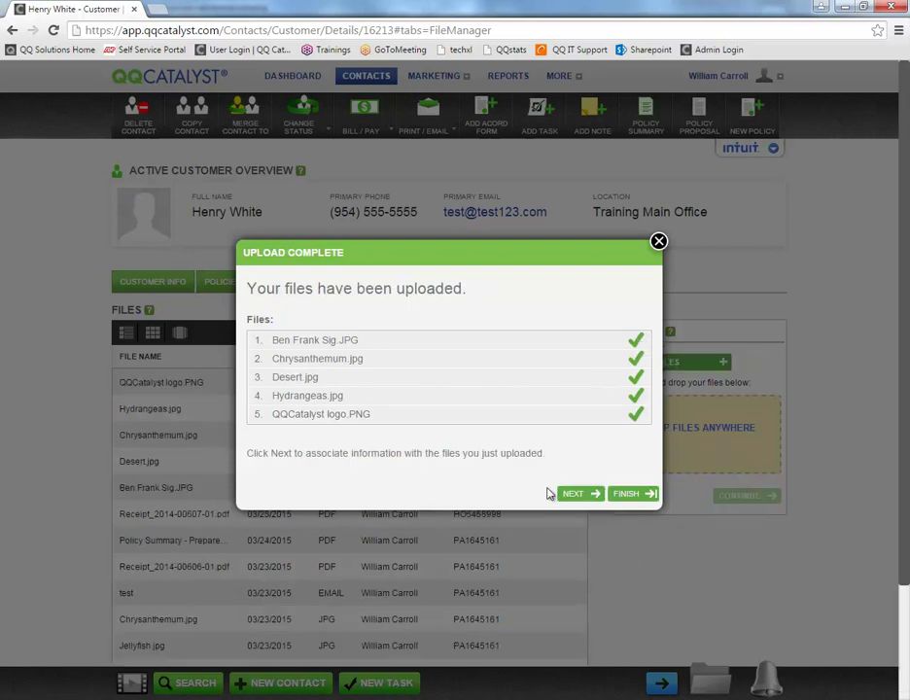
click(628, 498)
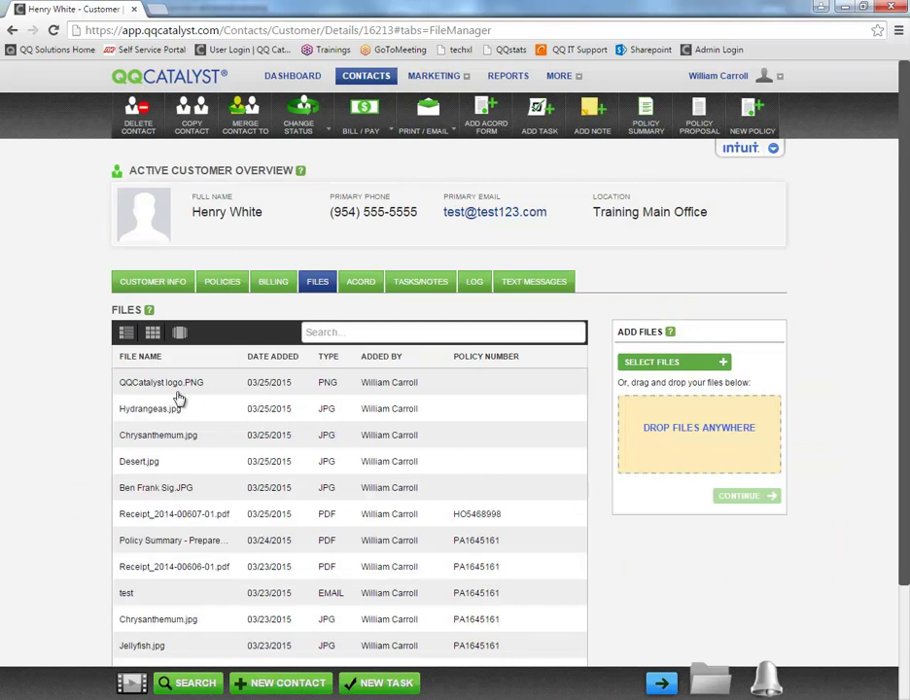
- Preview the newly uploaded Hydrangeas.jpg from the customer's file list and close the preview
scroll(178, 399, down, 3)
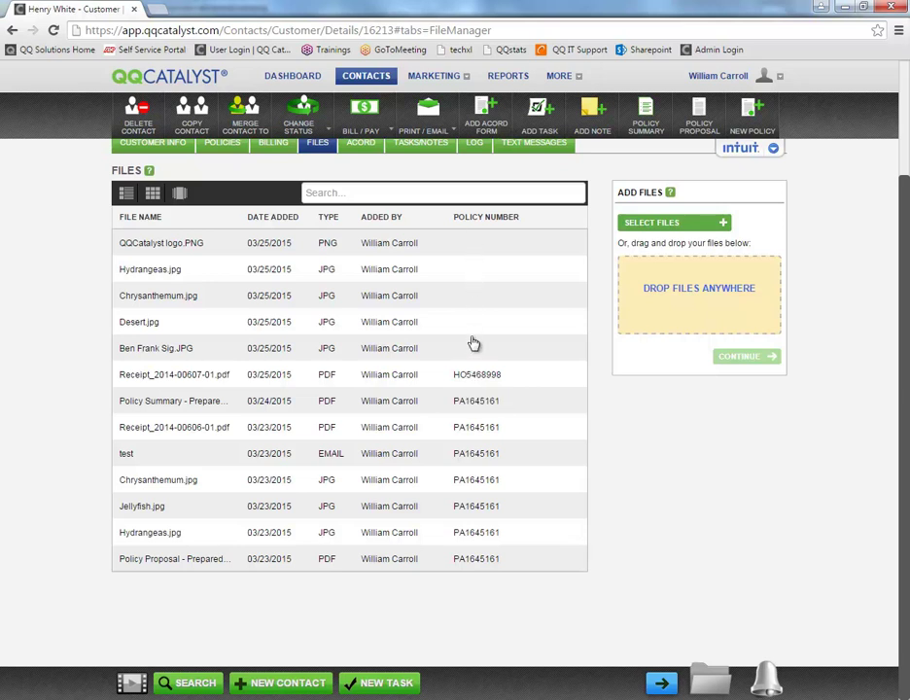
click(136, 272)
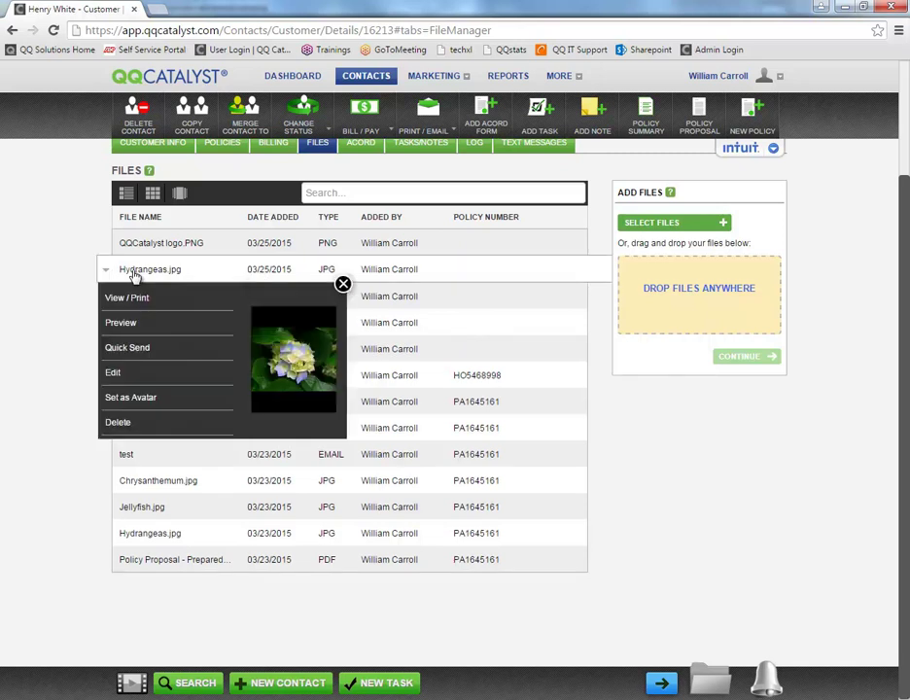
click(121, 325)
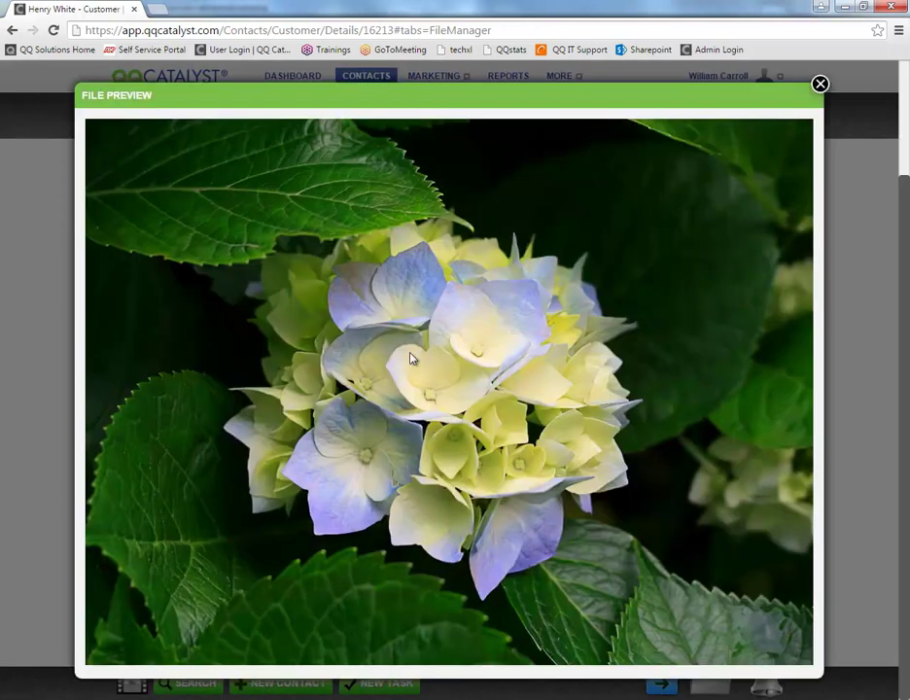
click(820, 85)
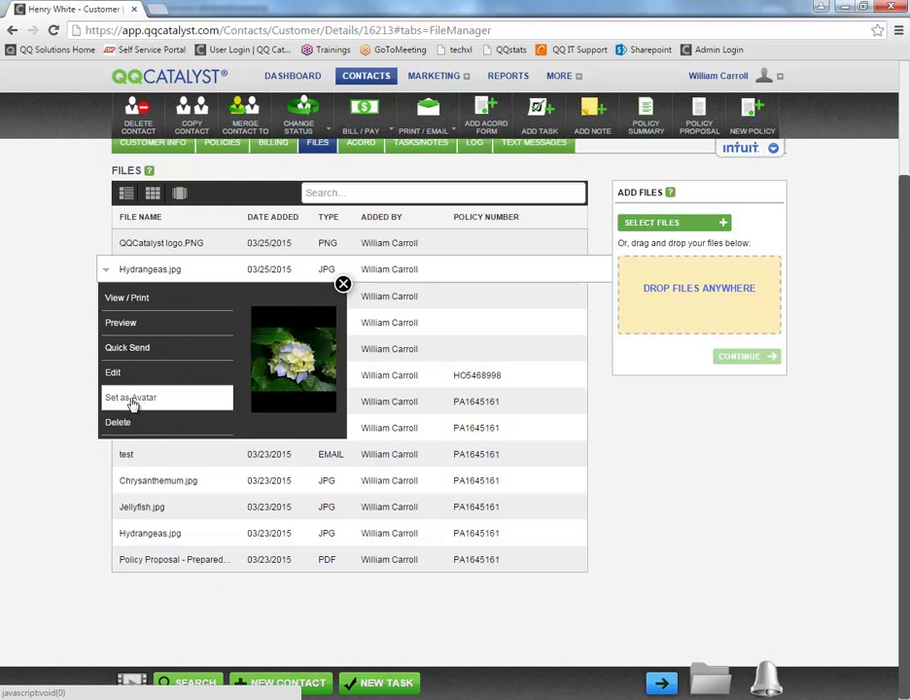
- Set Hydrangeas.jpg as the customer's avatar, and replace it with Desert.jpg through the avatar's image selection
click(133, 399)
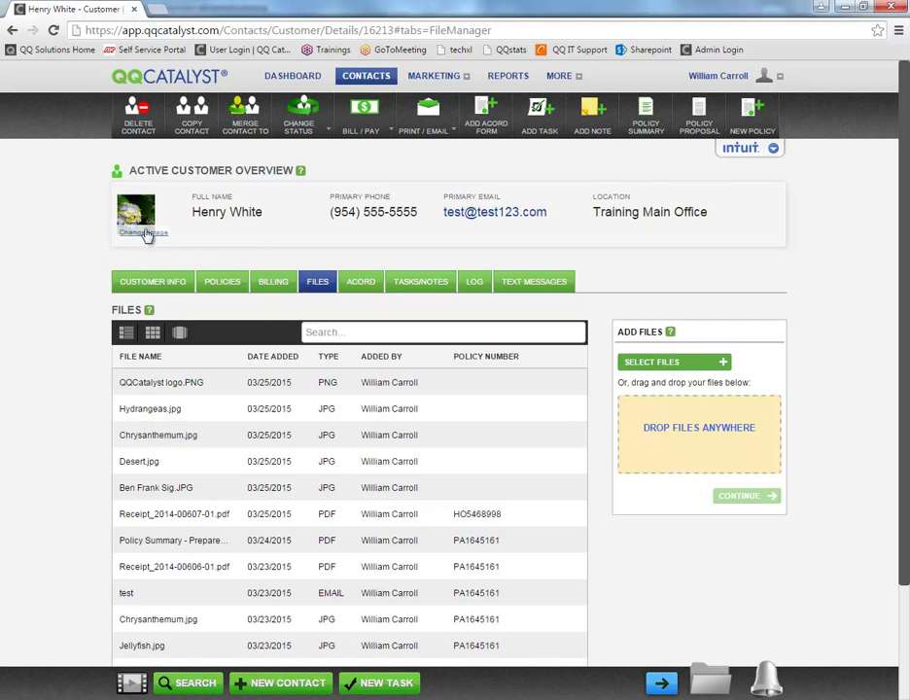
click(145, 234)
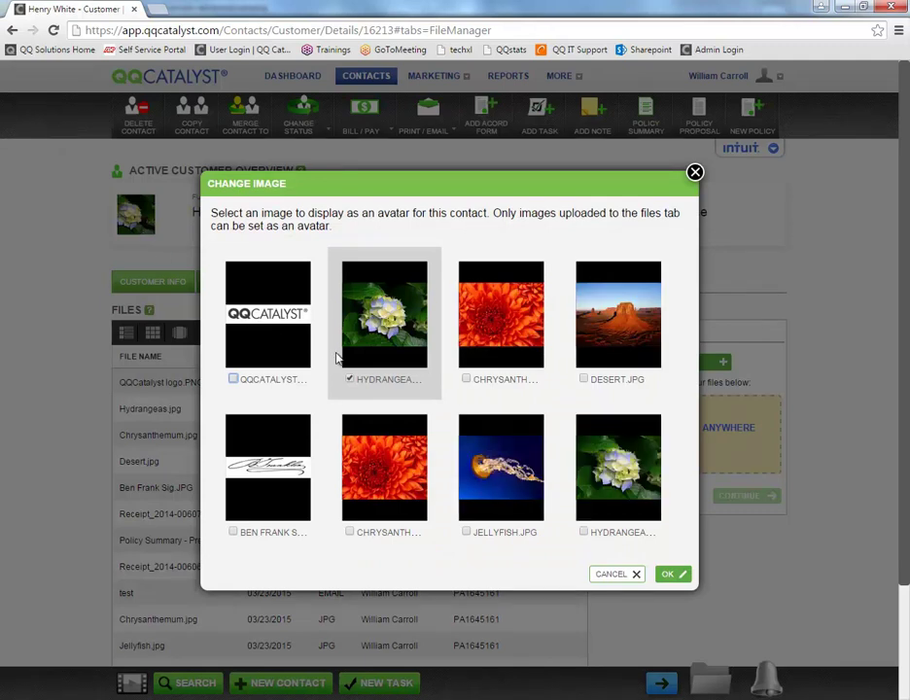
click(590, 382)
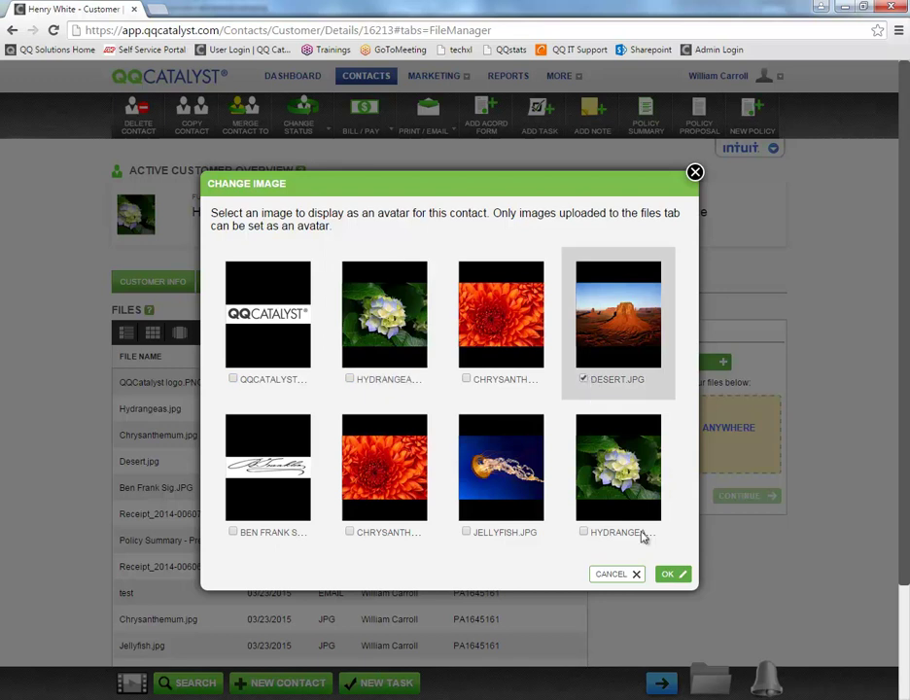
click(671, 574)
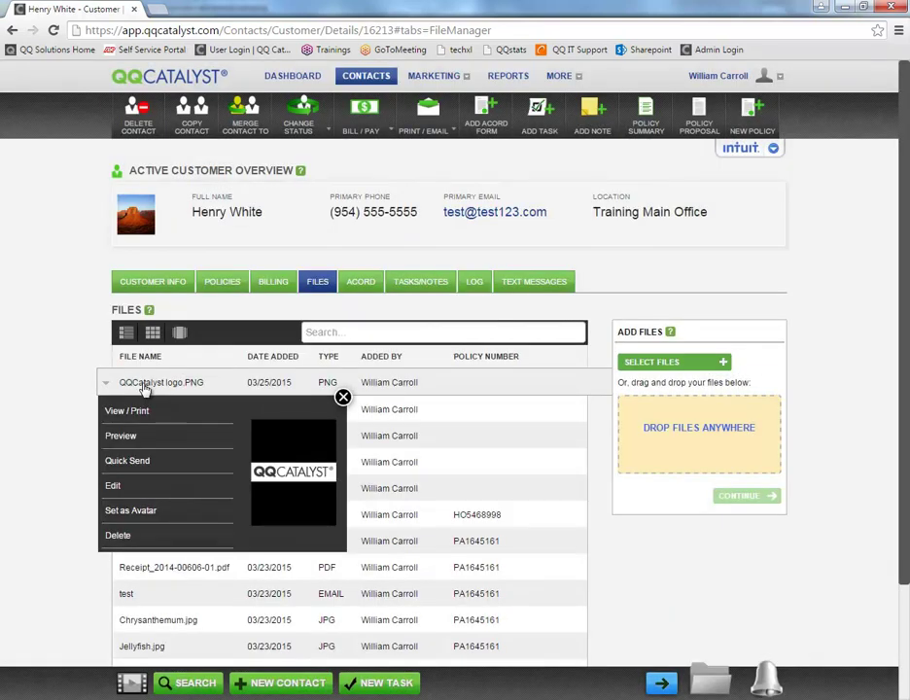
- Edit QQCatalyst logo.PNG, changing its title to "QQ logo.PNG" and entering "or notes" as the description
click(117, 487)
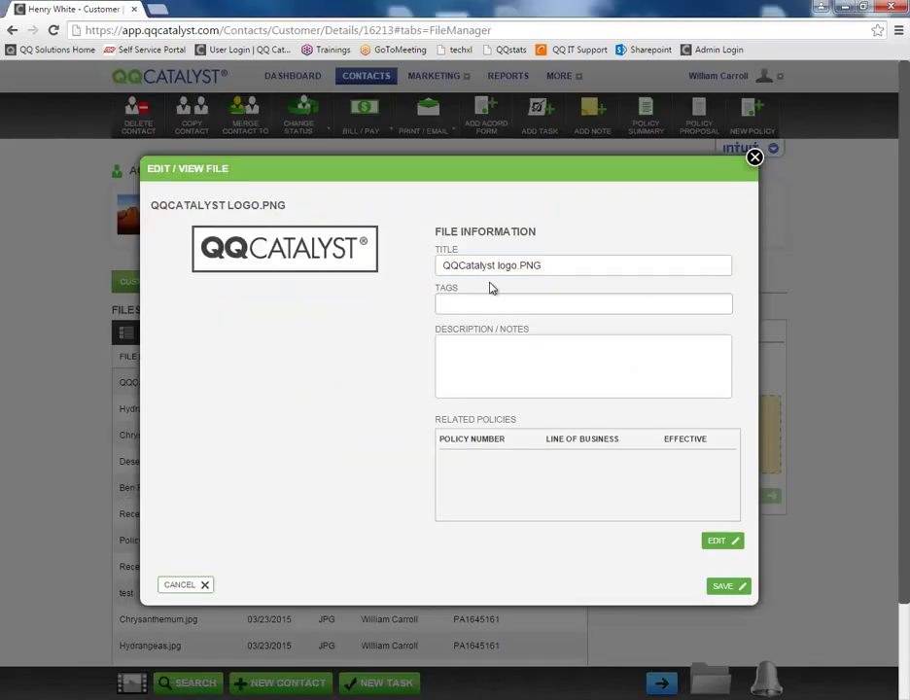
click(494, 266)
key(BackSpace)
key(BackSpace)
key(BackSpace)
key(BackSpace)
key(BackSpace)
key(BackSpace)
key(BackSpace)
key(BackSpace)
key(BackSpace)
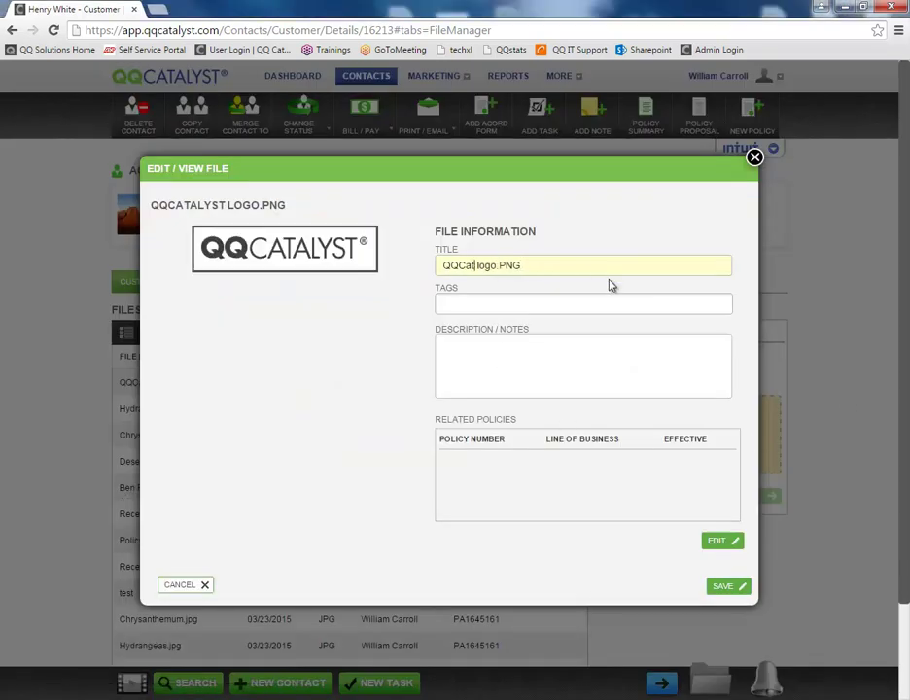
click(542, 389)
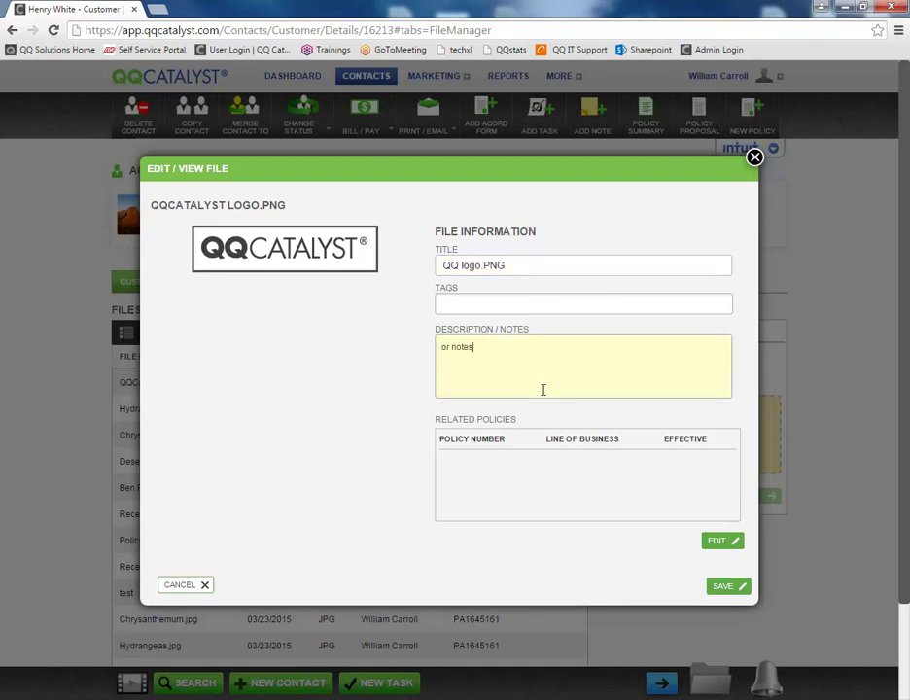
click(476, 463)
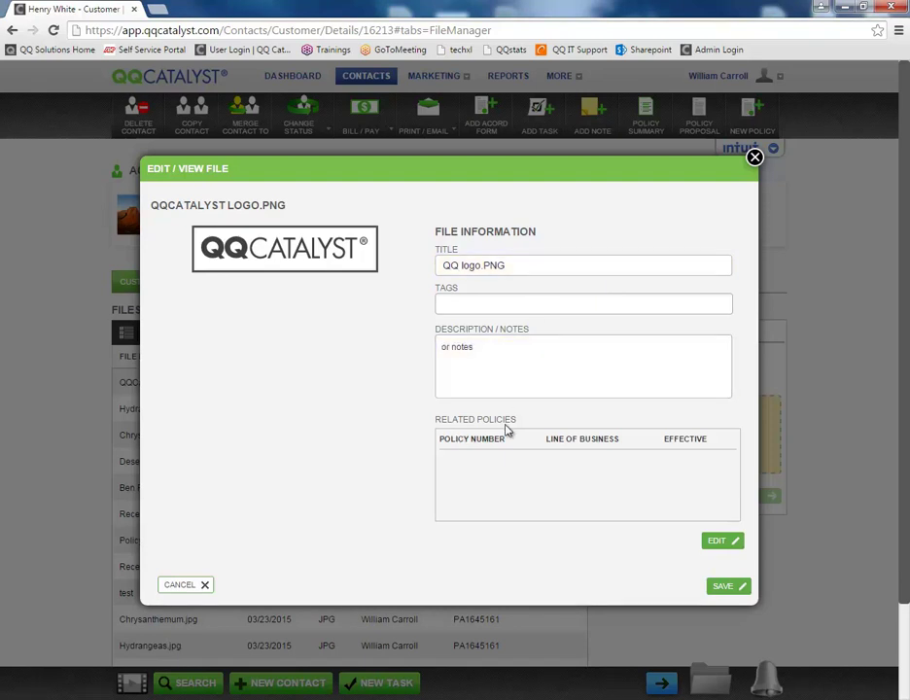
- Relate the logo file to the customer's Personal Auto and Homeowners policies and apply the selection
click(722, 545)
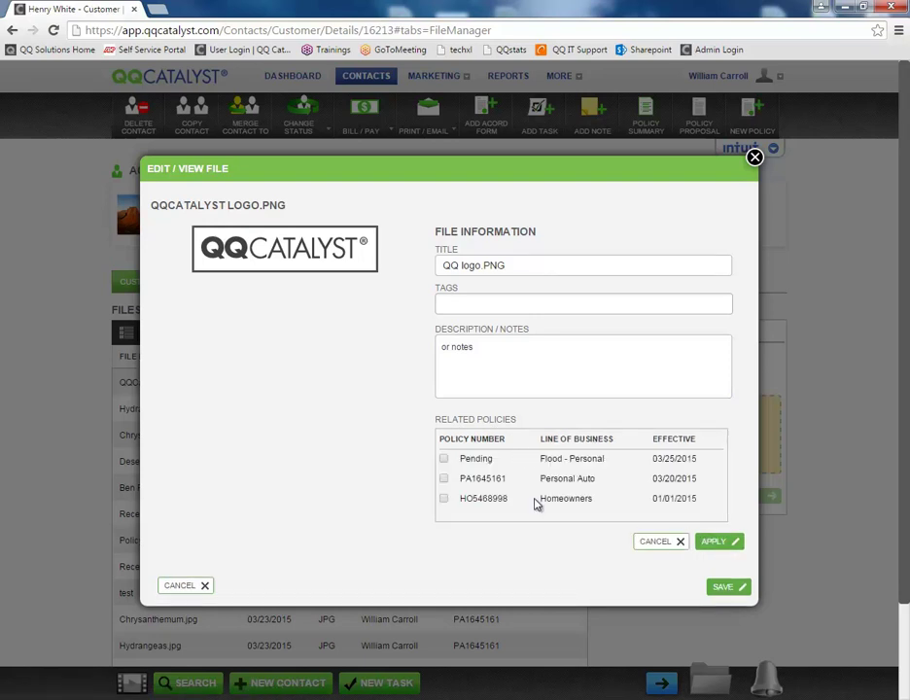
click(443, 498)
click(443, 479)
click(714, 543)
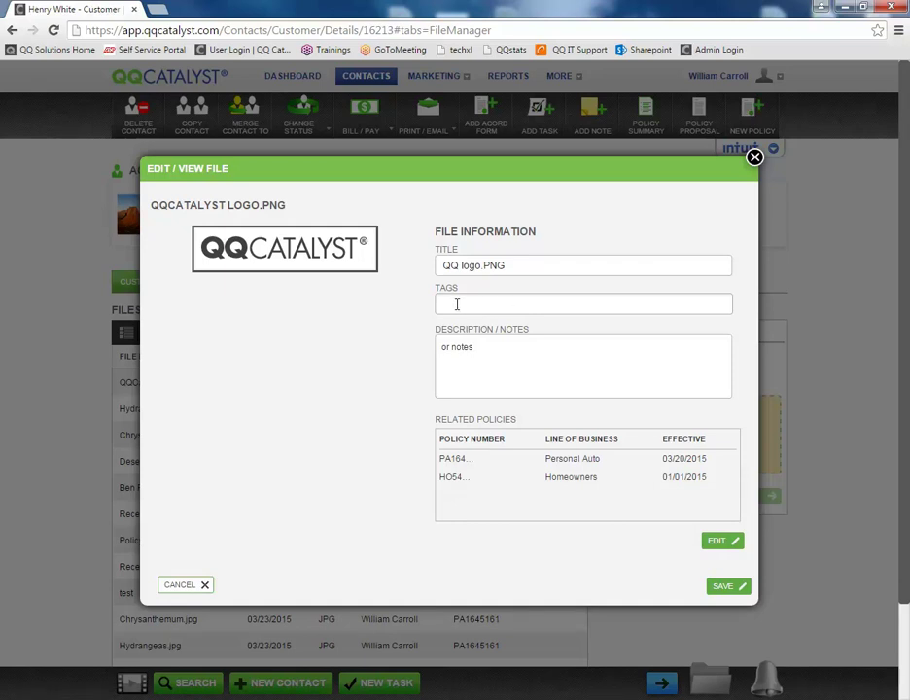
- Add the existing tag "Delete Tag" to the logo file and save the file's changes
click(456, 305)
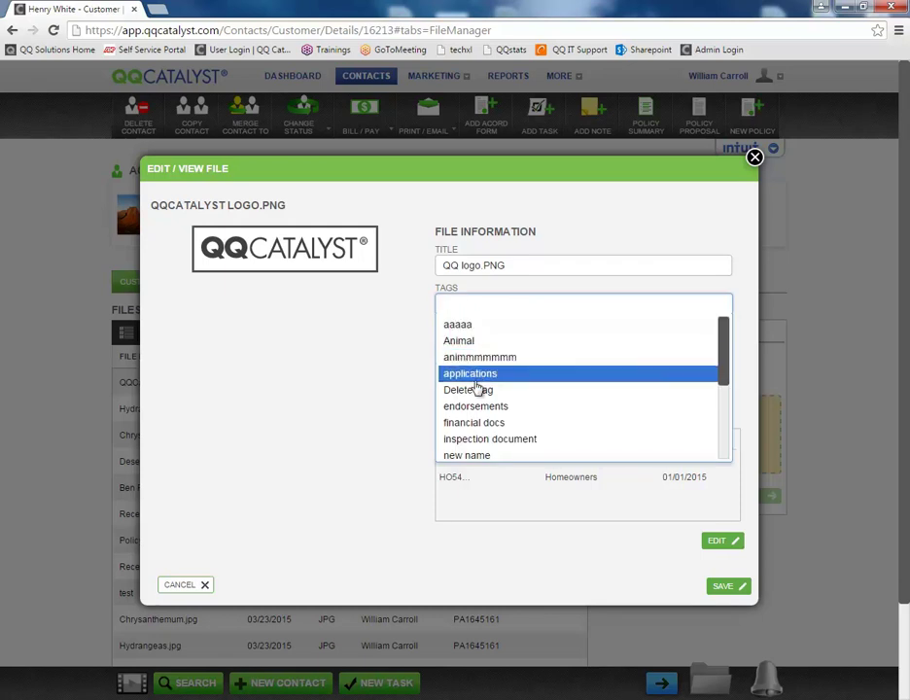
scroll(476, 388, down, 3)
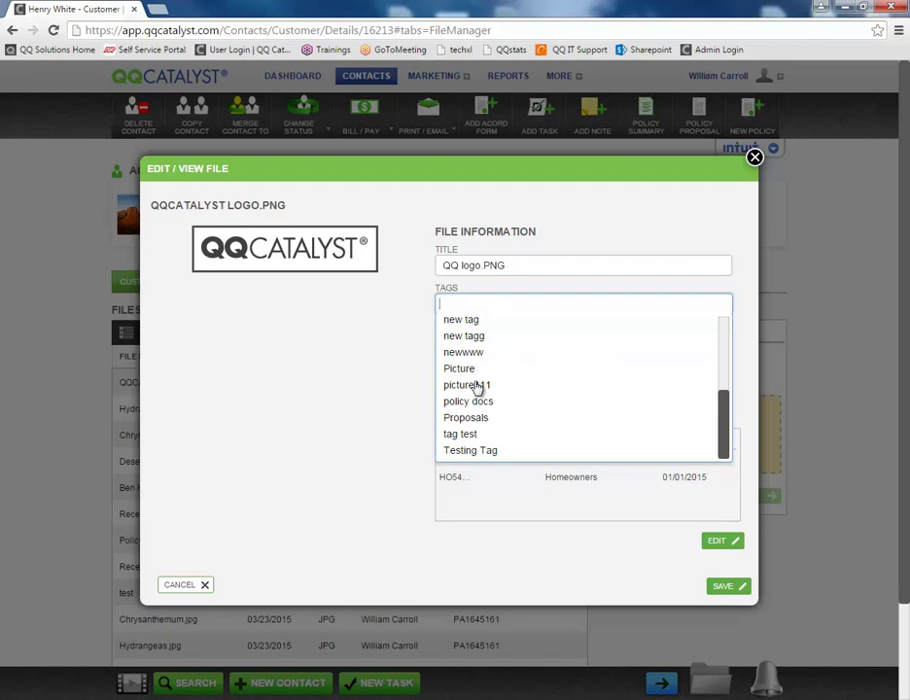
scroll(476, 388, up, 3)
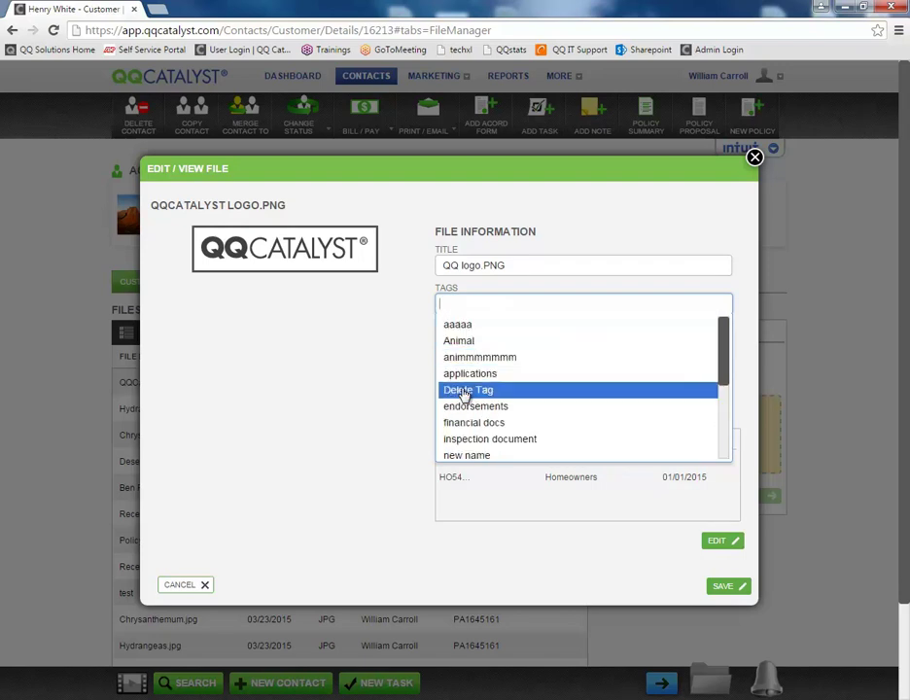
click(465, 392)
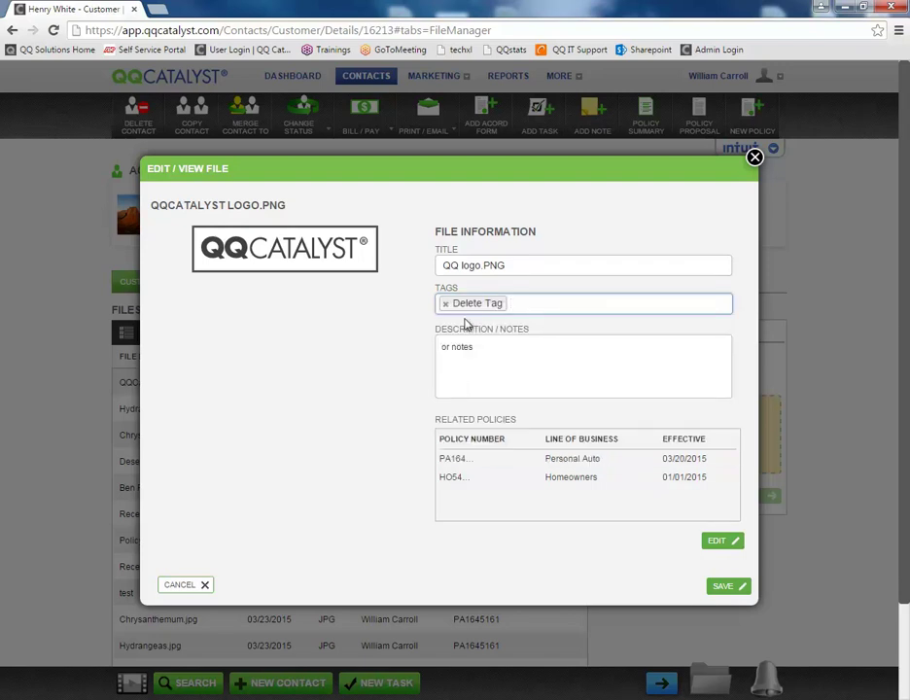
click(732, 592)
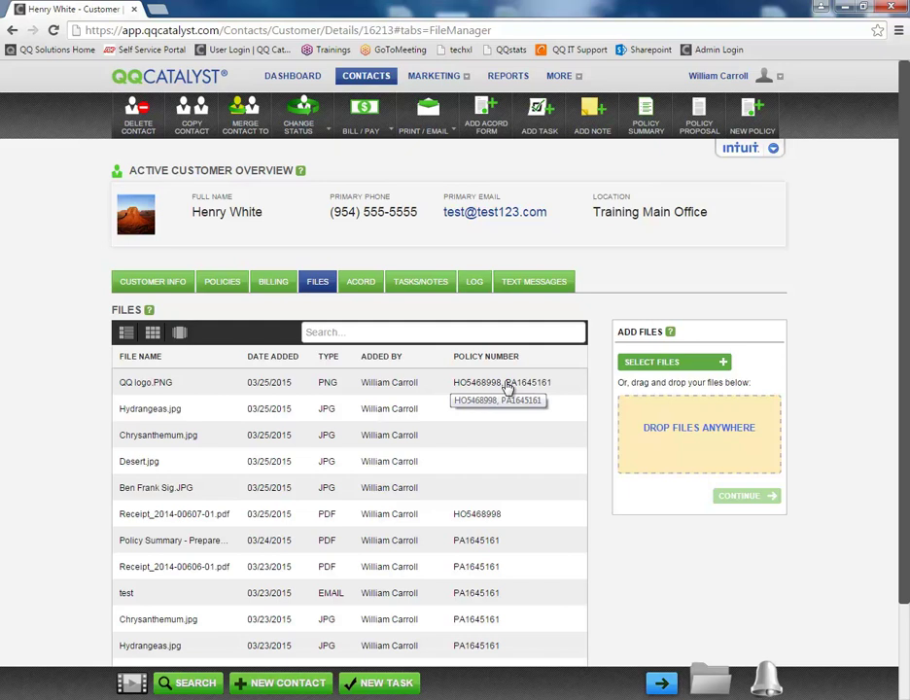
- Filter the customer's file list by "Delete Tag" and by "endorsements", clearing each filter after use
click(319, 332)
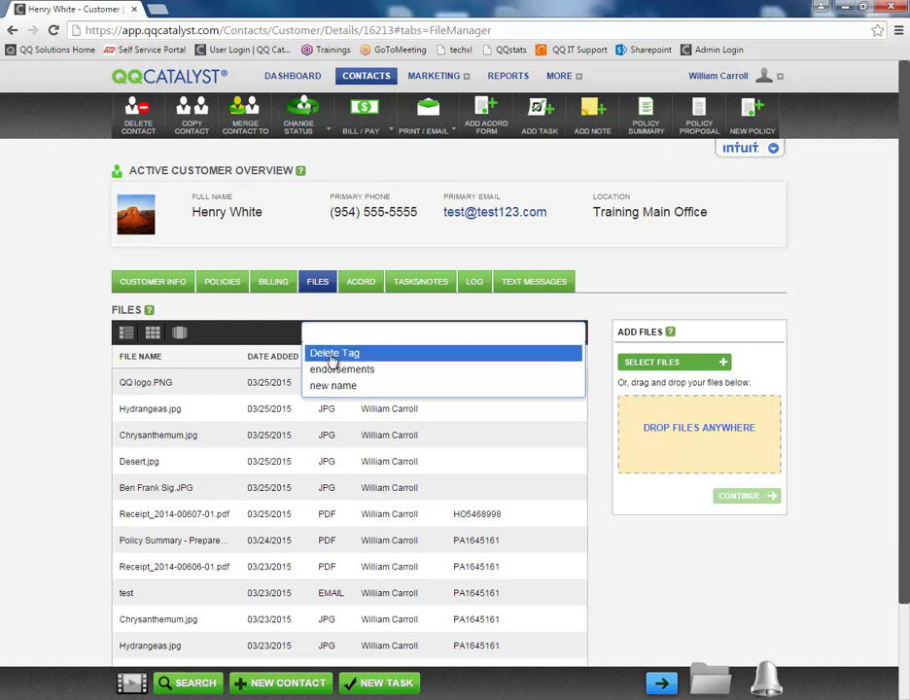
click(312, 353)
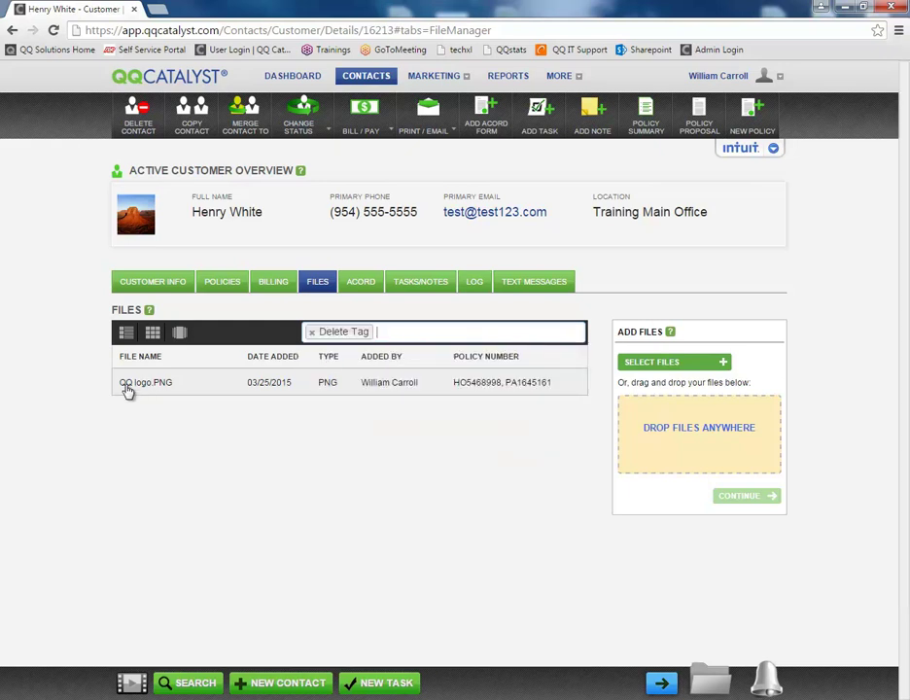
click(312, 331)
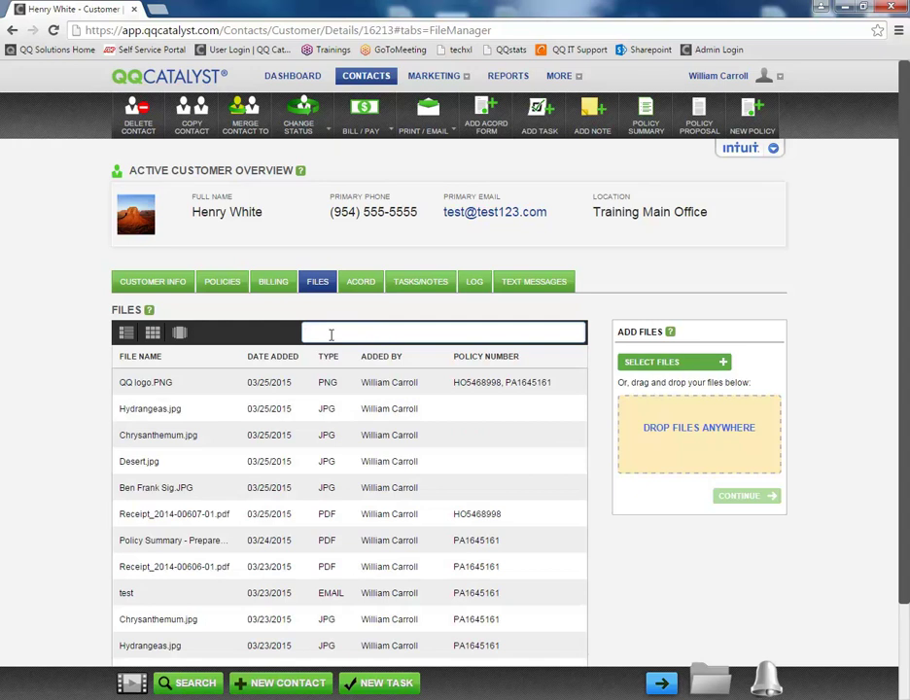
click(331, 335)
click(317, 368)
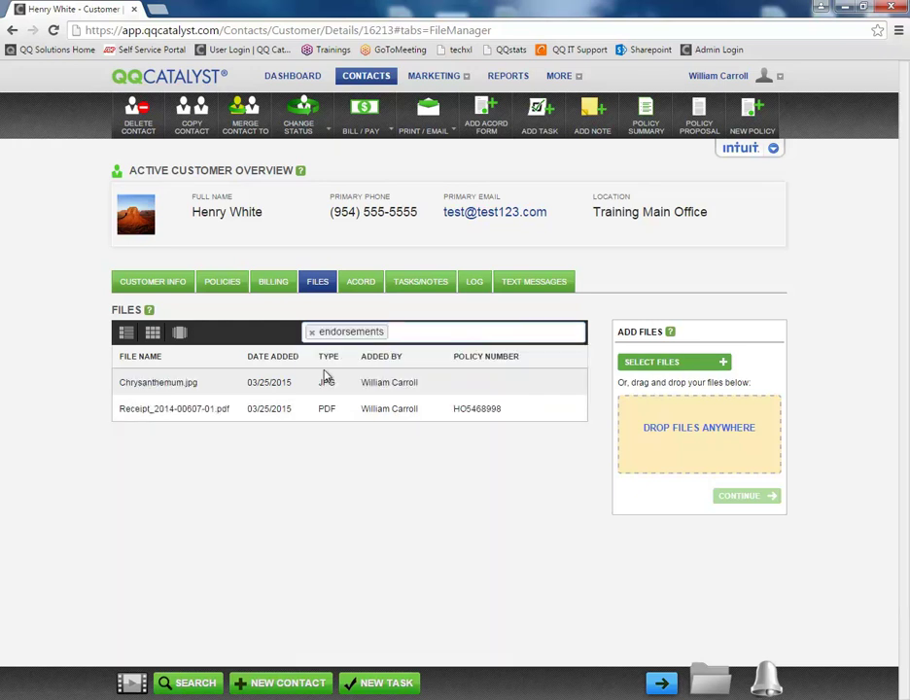
click(312, 332)
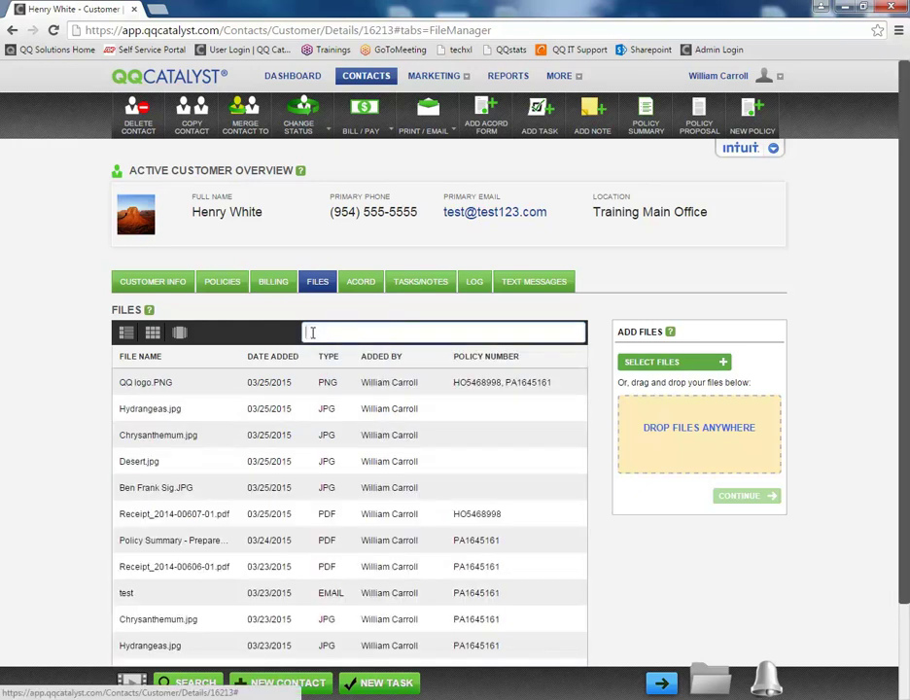
- Edit QQ logo.PNG so that it carries both the "Animal" and "Delete Tag" tags, and save it
click(157, 385)
click(119, 488)
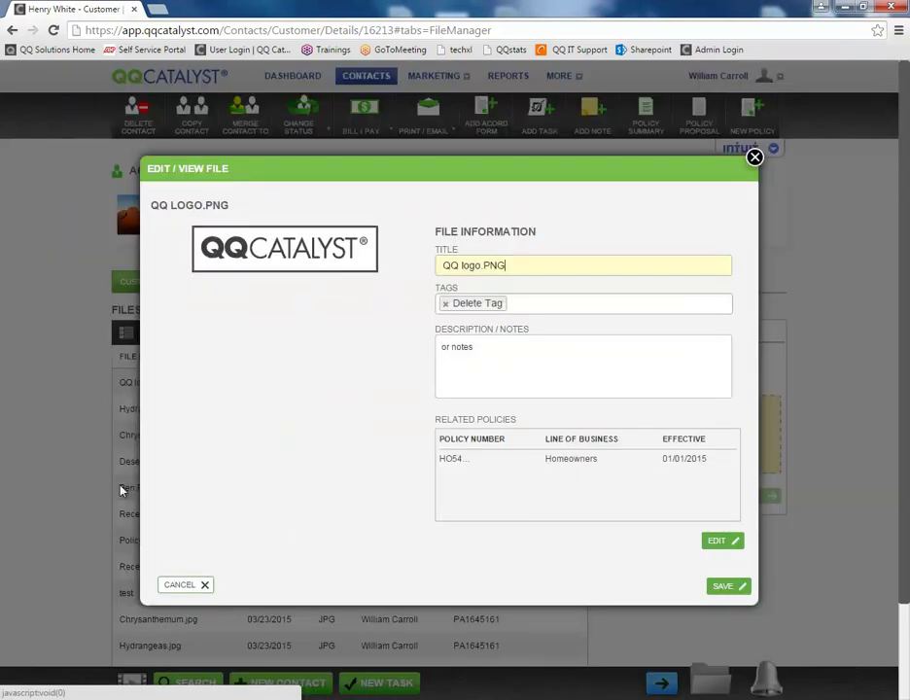
click(447, 305)
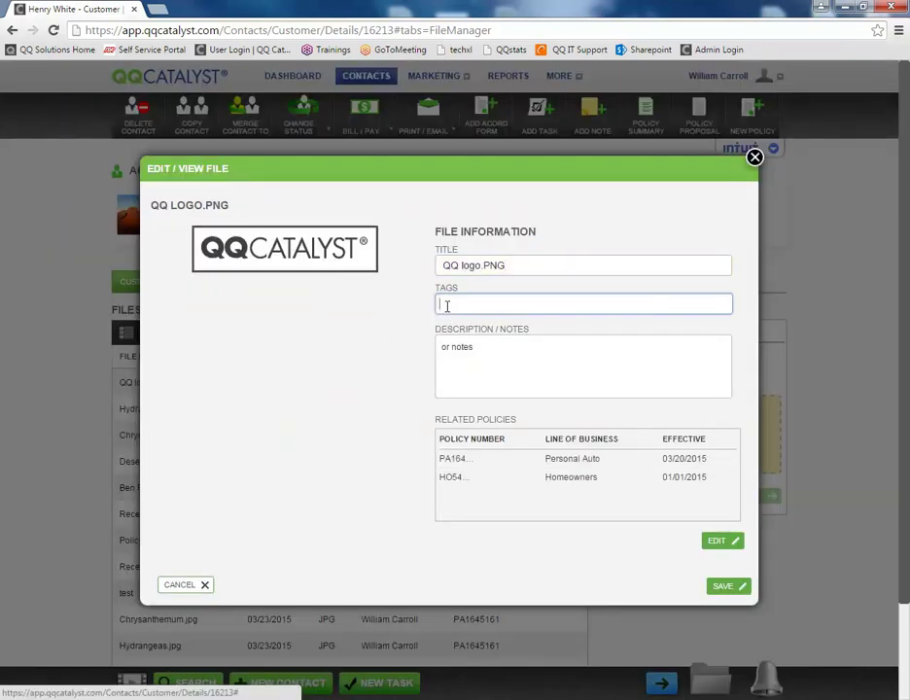
click(447, 307)
click(451, 343)
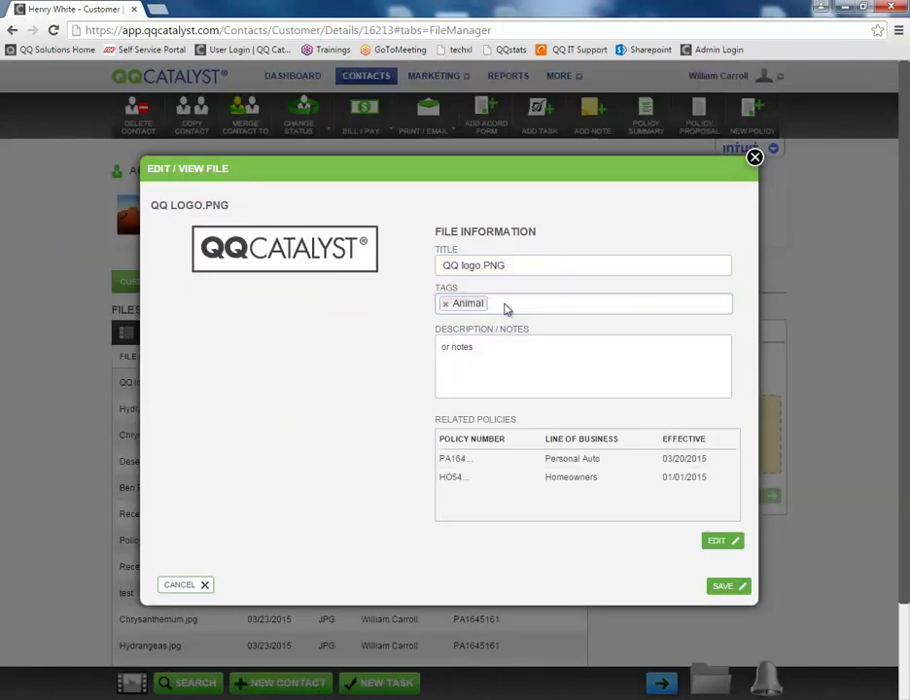
click(505, 308)
click(476, 375)
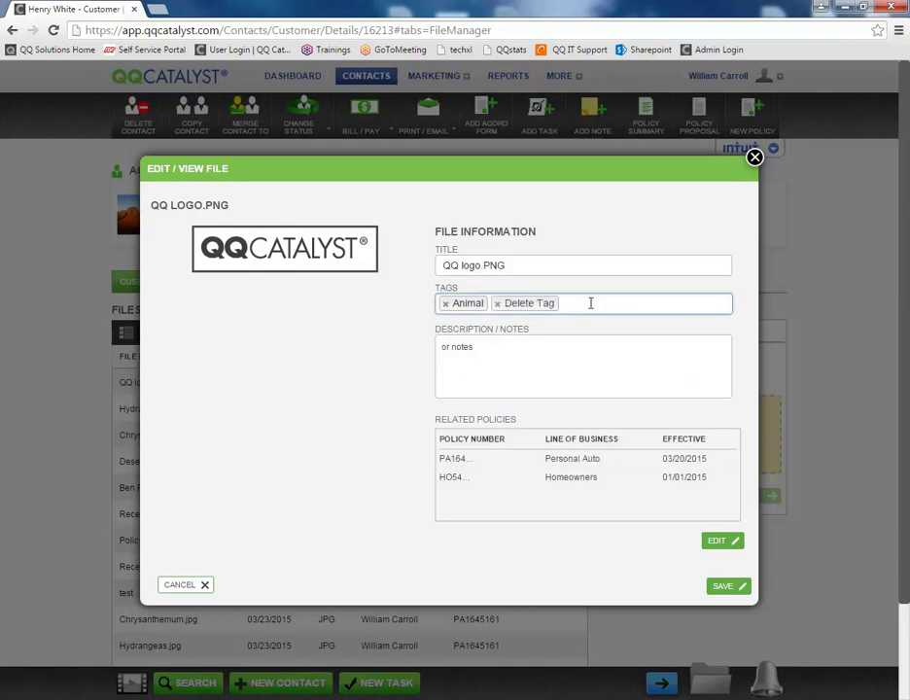
click(731, 592)
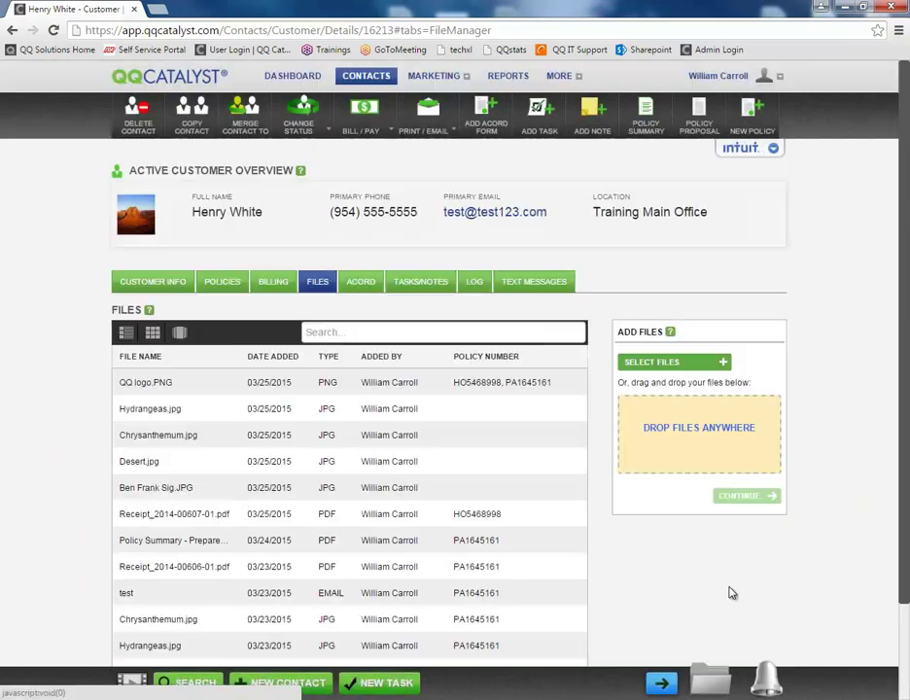
- Filter the file list by "Delete Tag" combined with "Animal", and clear both tag filters
click(344, 338)
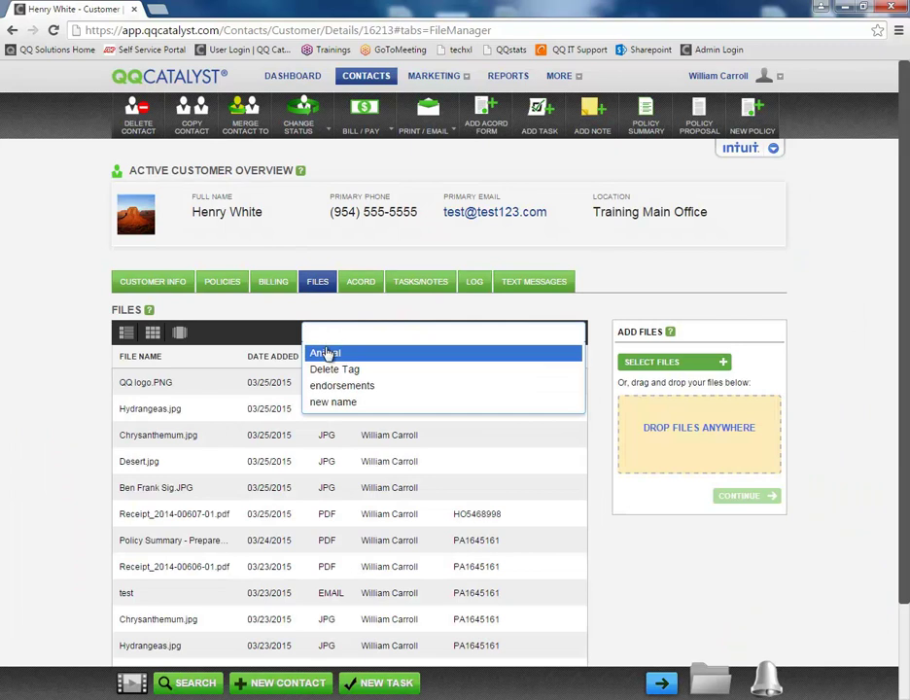
click(327, 369)
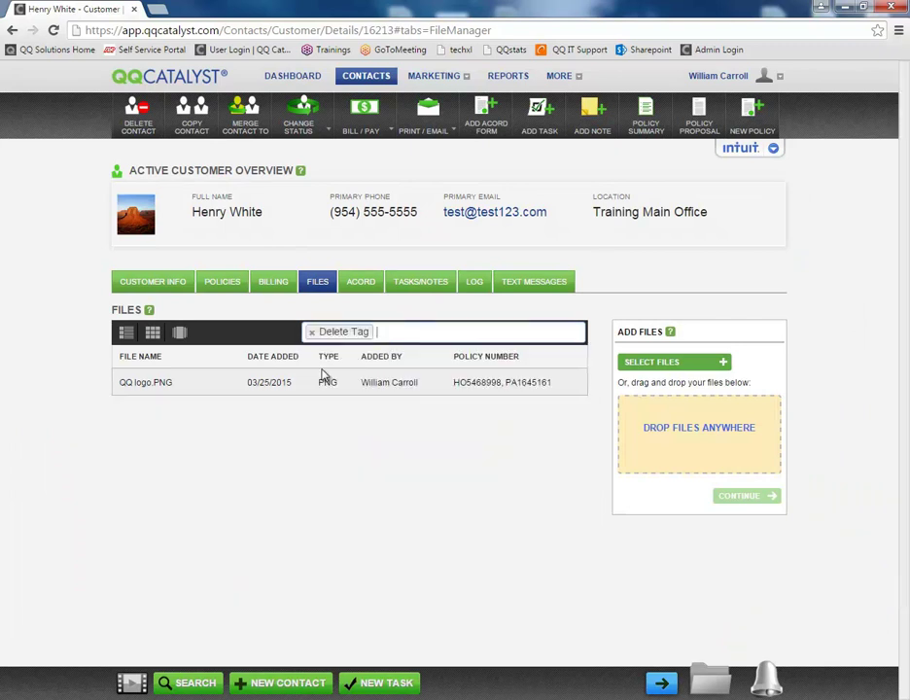
click(388, 330)
click(343, 352)
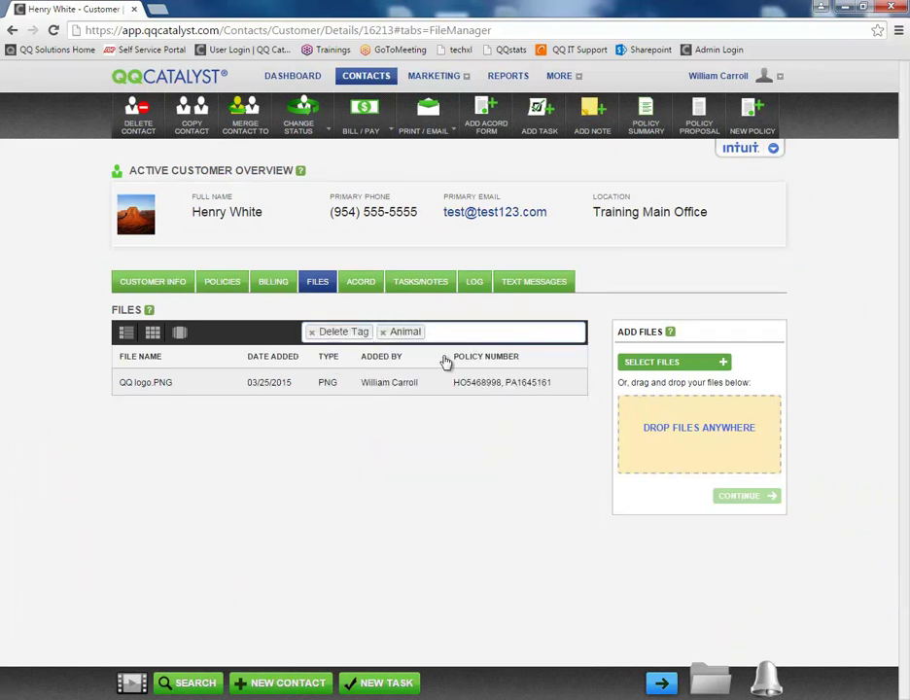
click(311, 332)
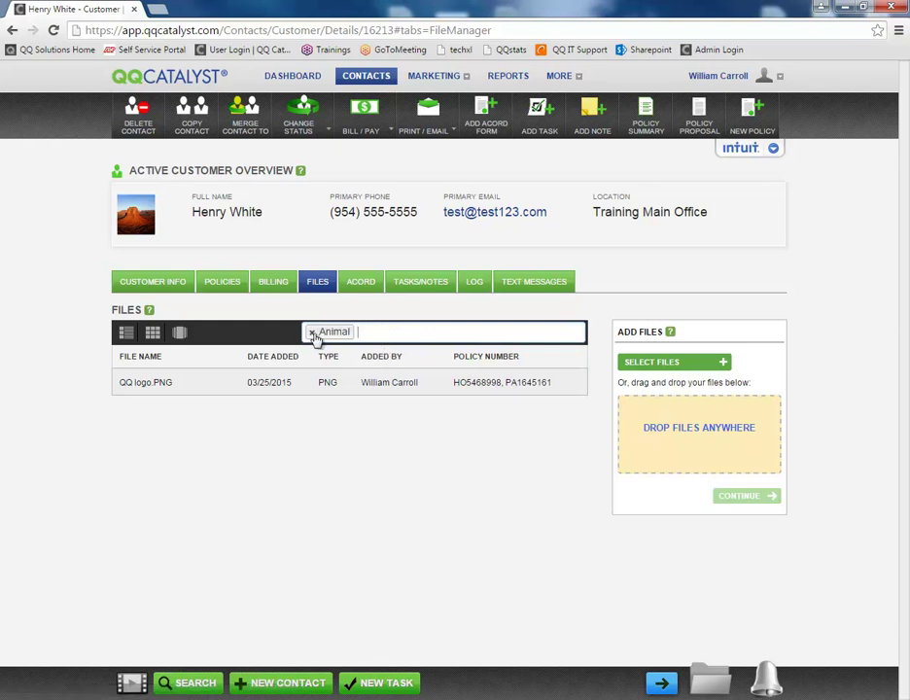
click(312, 333)
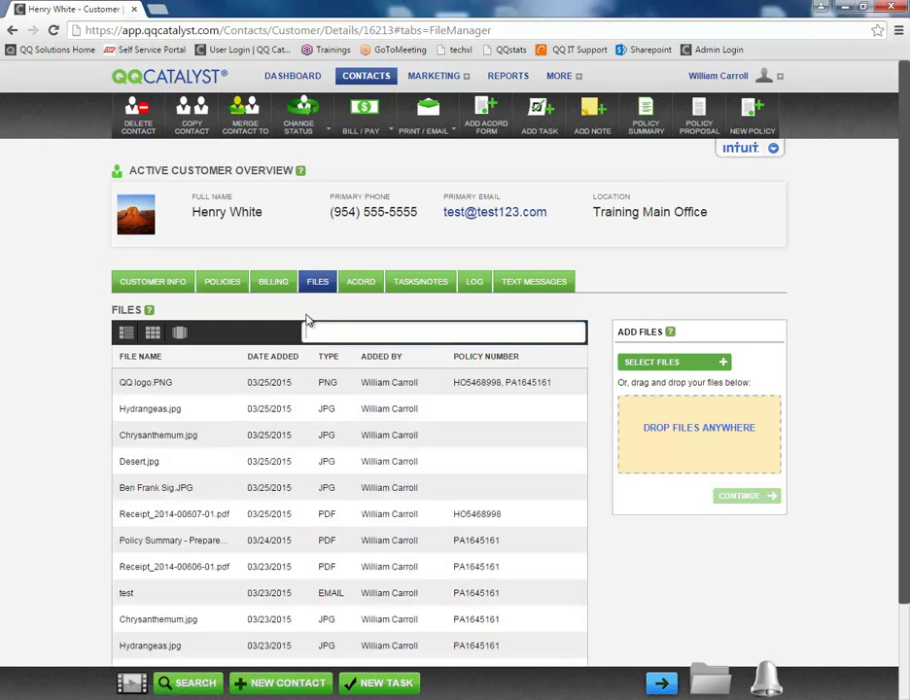
- Add a new custom tag "animals" to QQ logo.PNG and save the file
click(130, 384)
click(115, 488)
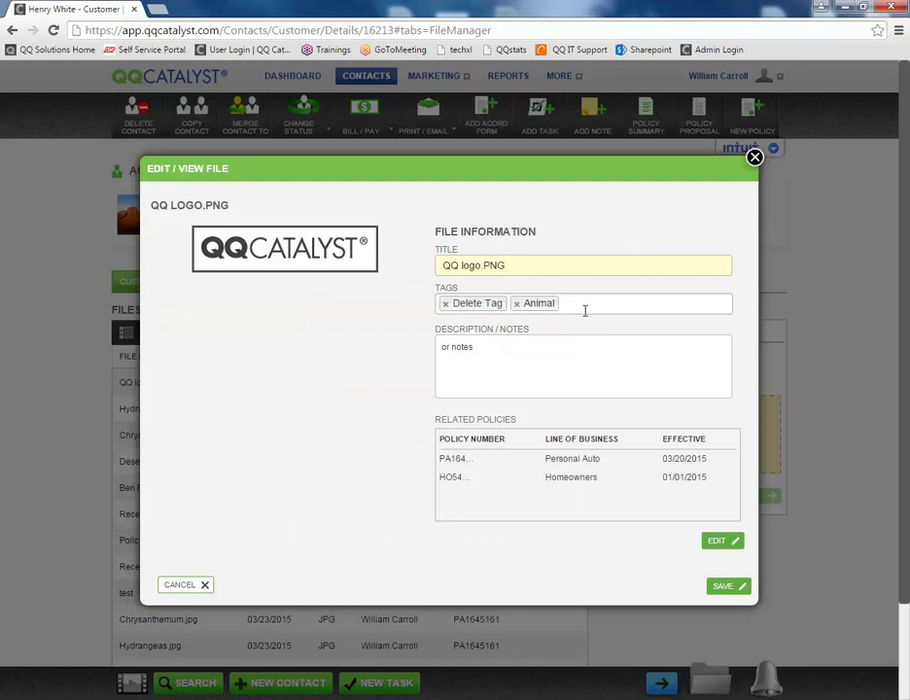
click(586, 312)
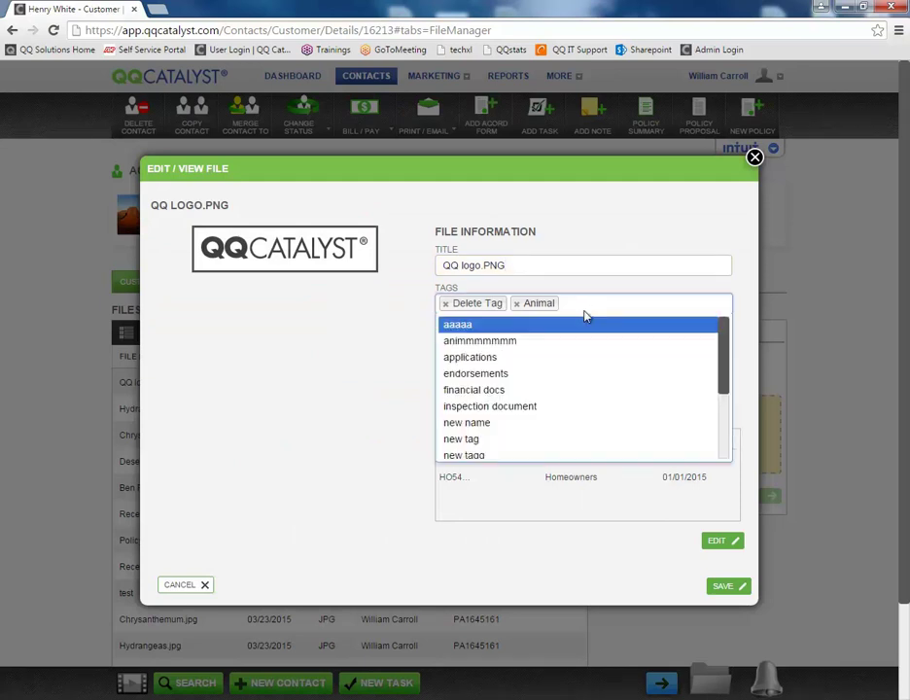
text(an)
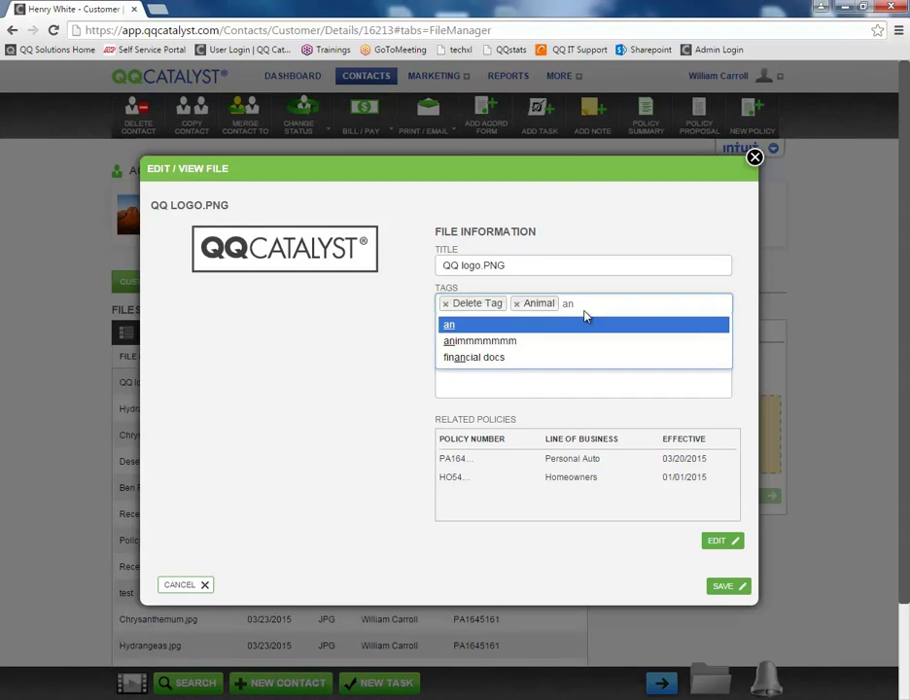
text(i)
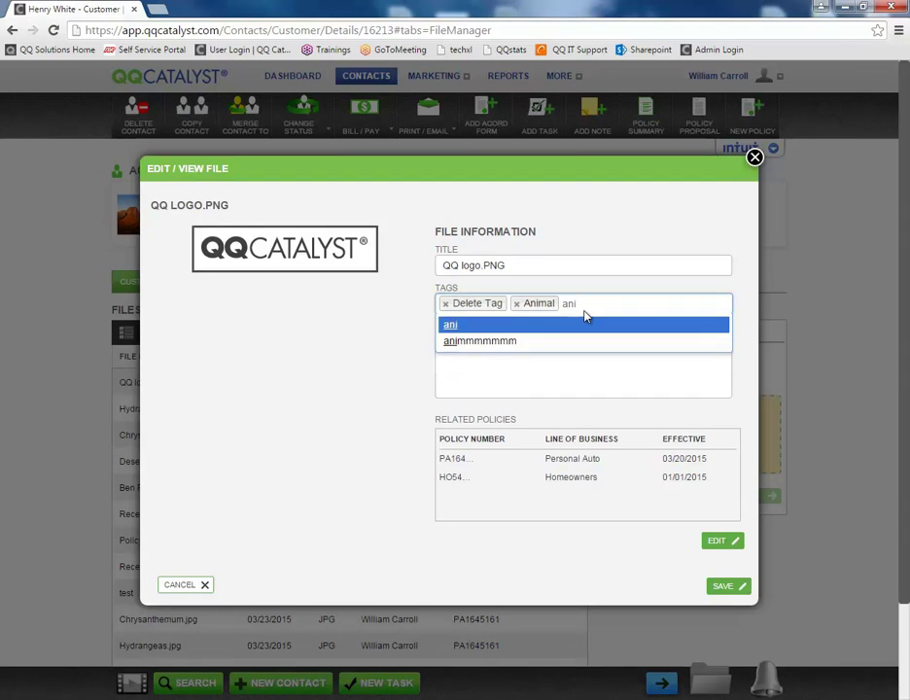
text(mals)
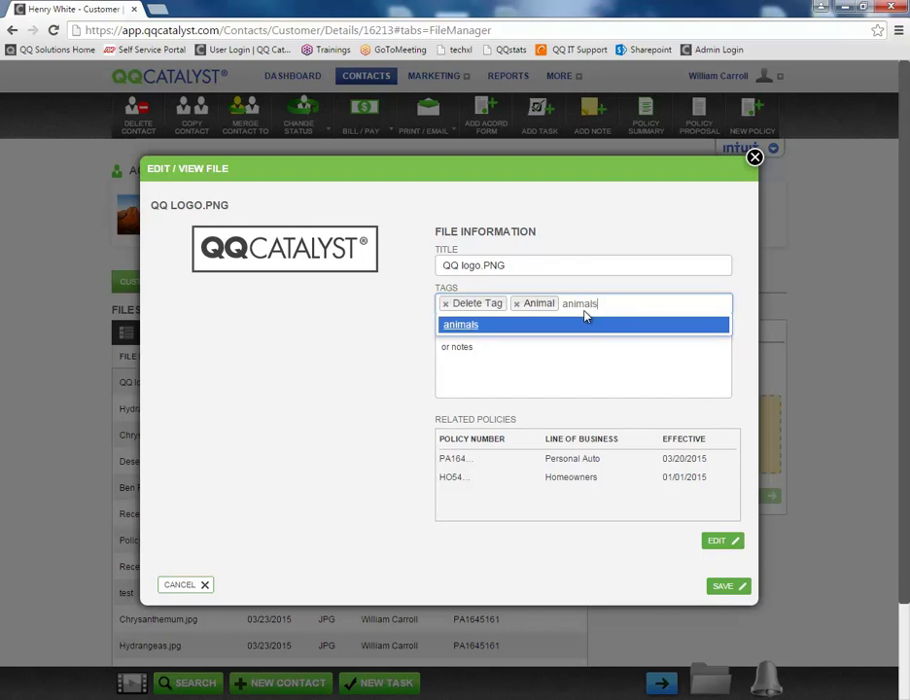
key(Return)
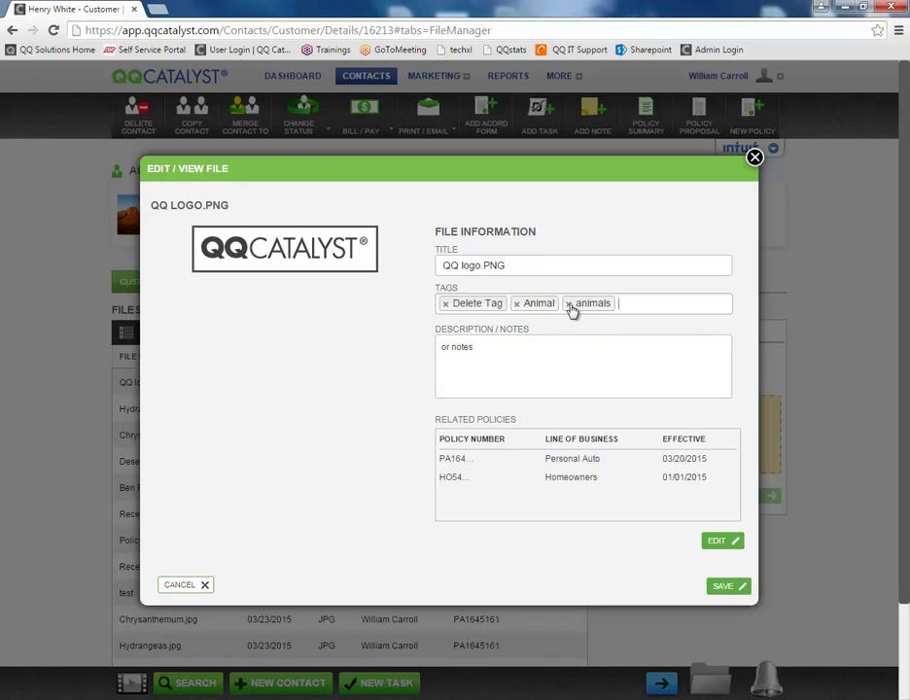
click(727, 589)
- Search the file list for "anim", filter it by the "animals" tag, and clear the filter
click(382, 336)
text(anim)
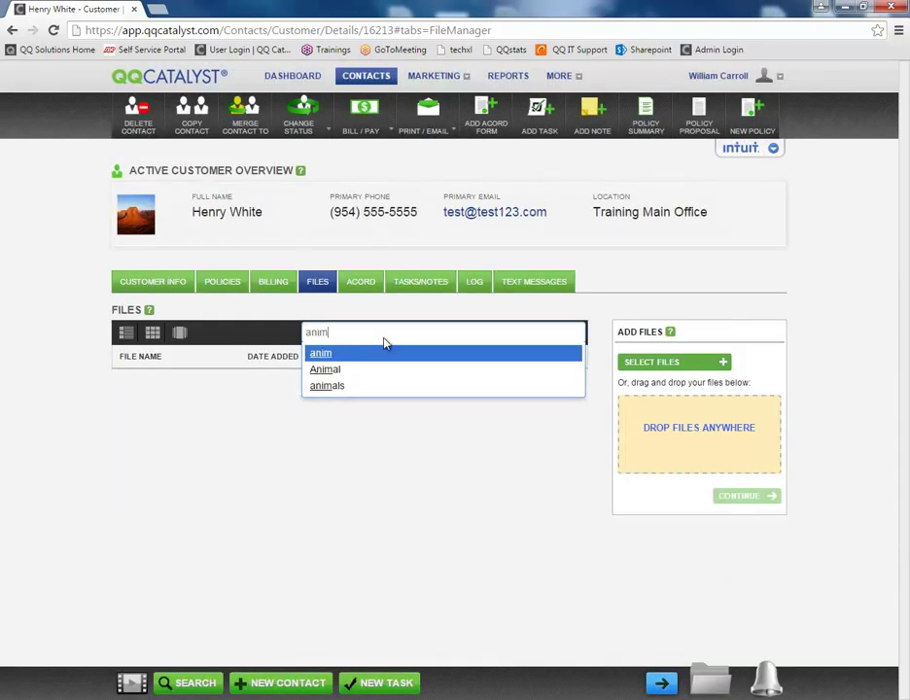
key(Down)
key(Down)
key(Return)
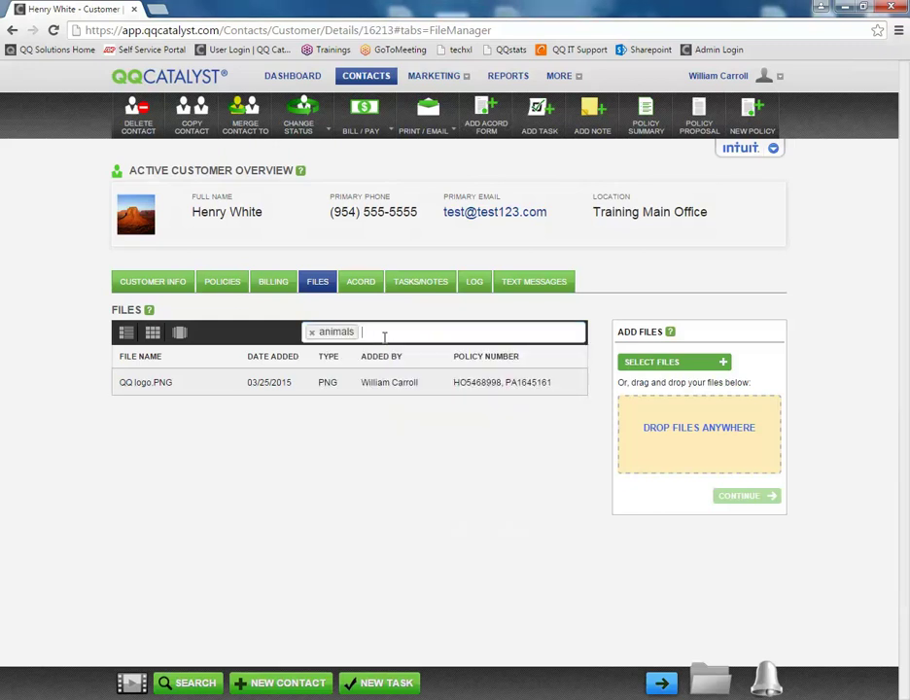
click(311, 331)
- Remove the "animals" tag from QQ logo.PNG and save the file
click(132, 382)
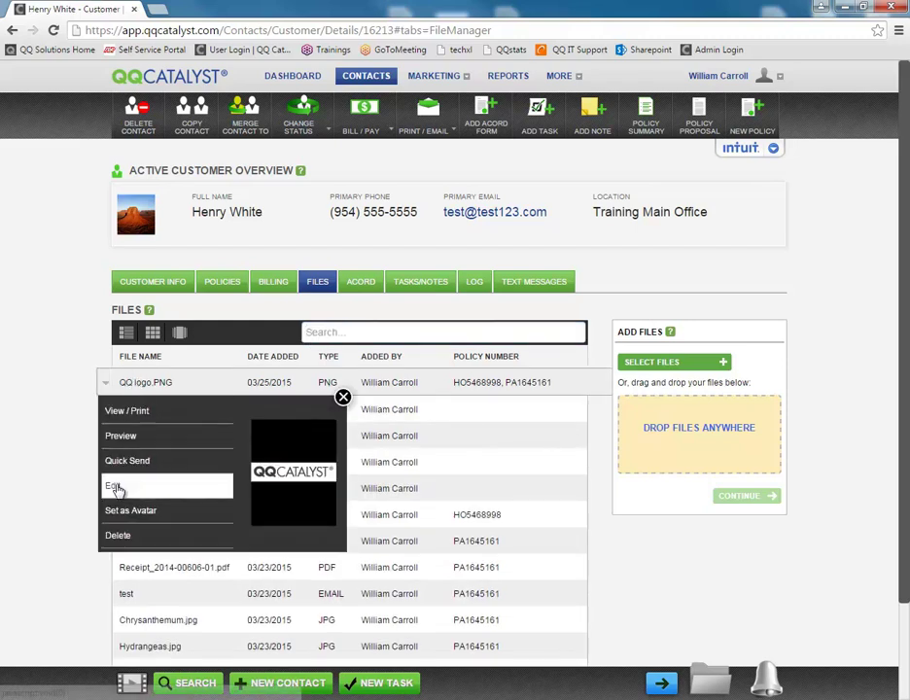
click(121, 429)
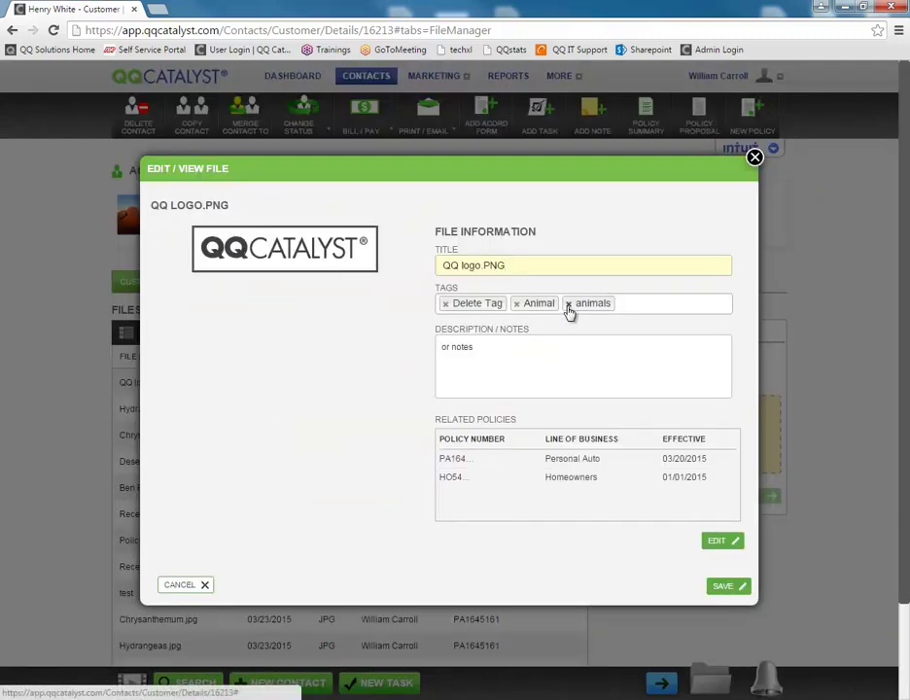
click(569, 305)
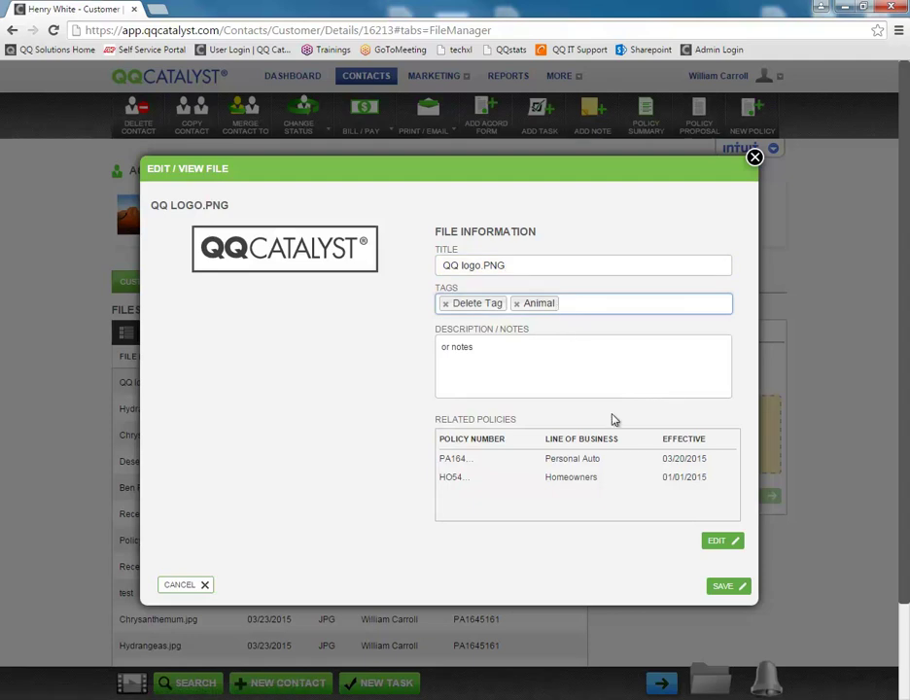
click(723, 589)
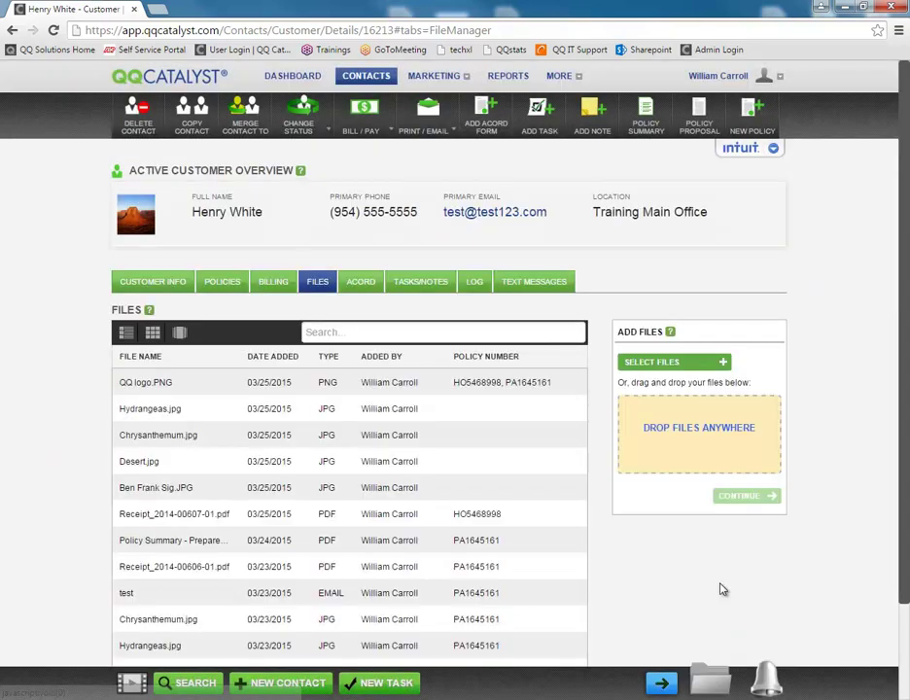
- Reopen QQ logo.PNG for editing and search the available tags for "anim"
click(146, 387)
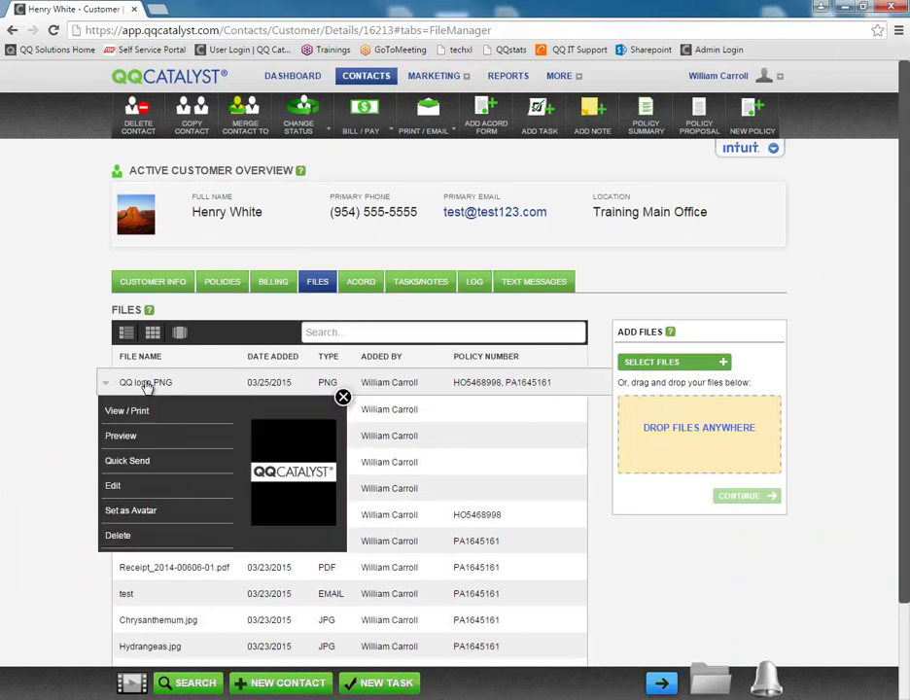
click(113, 488)
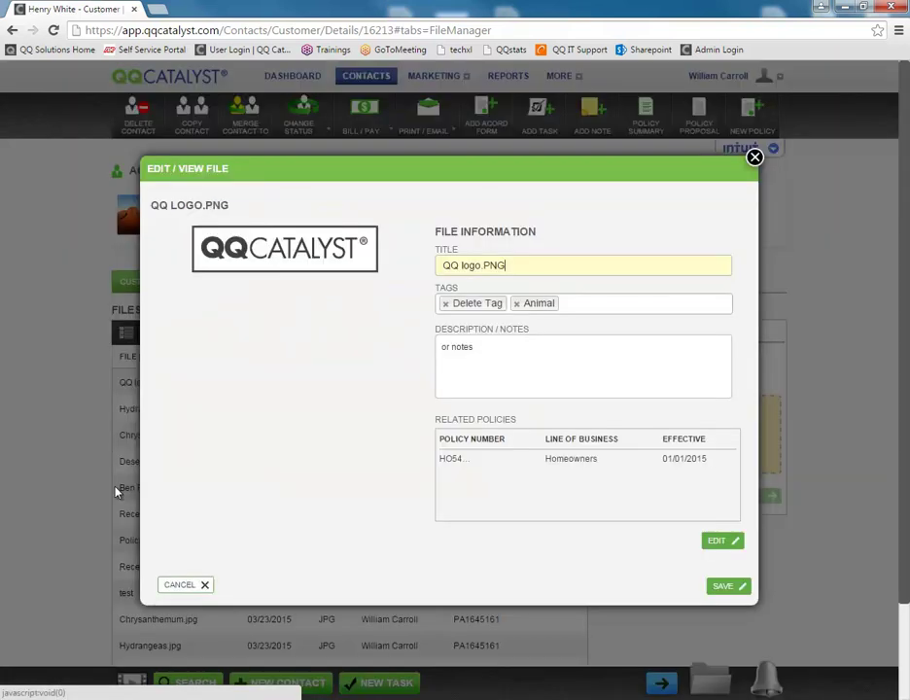
click(606, 310)
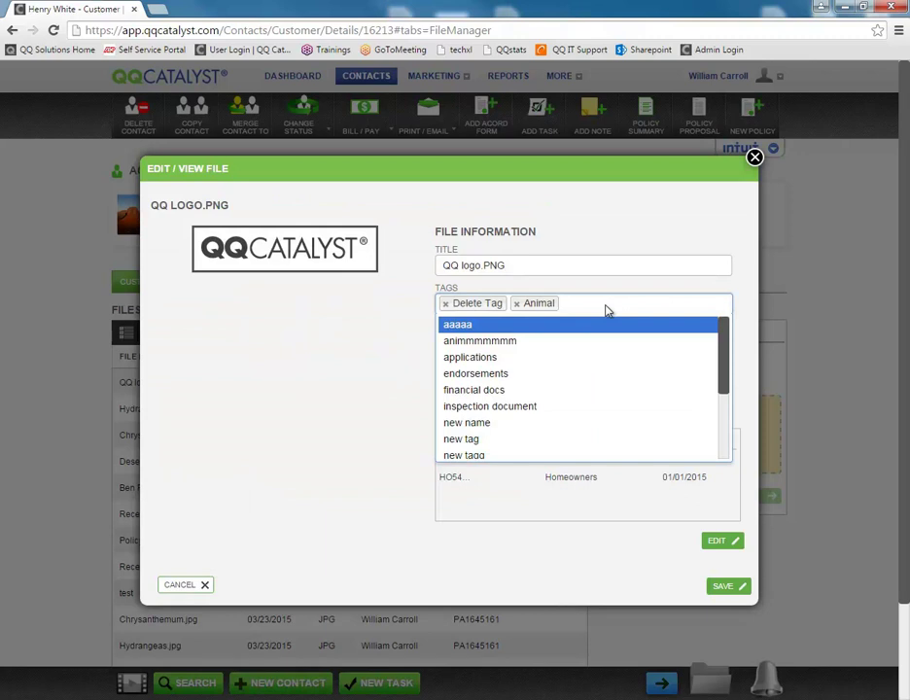
text(anim)
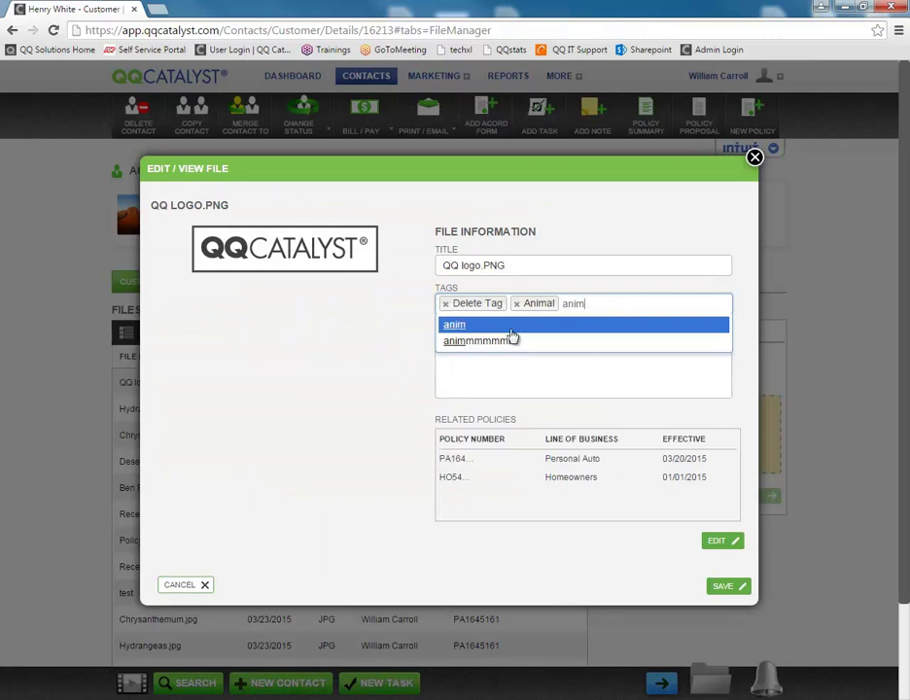